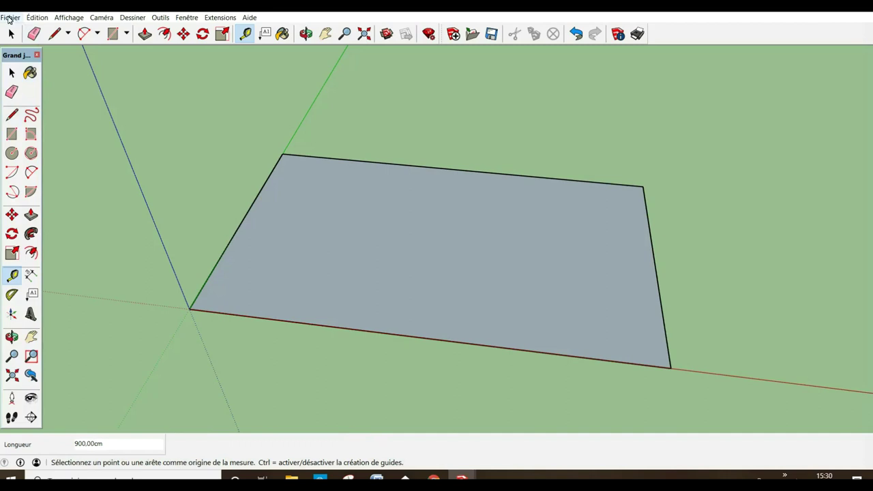
# - Import the Emplacement picture as an image and stretch it from the origin to the rectangle's opposite corner
pyautogui.click(9, 19)
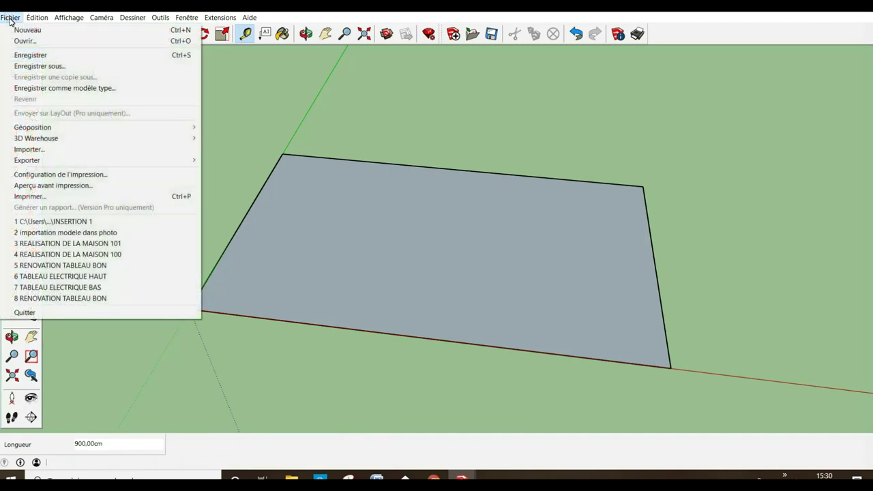
pyautogui.click(52, 150)
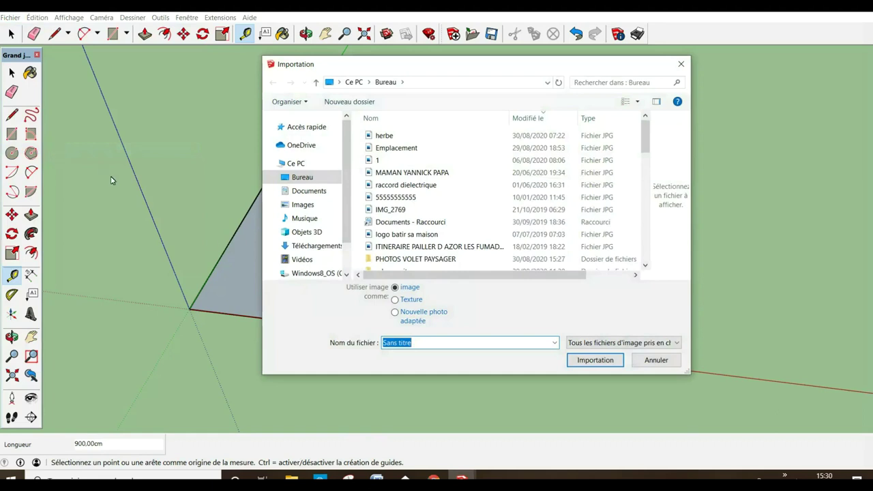
pyautogui.click(397, 149)
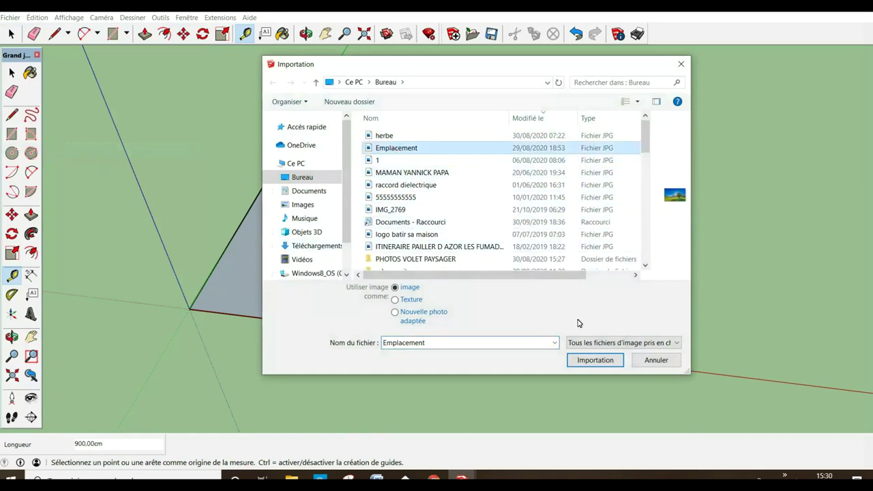
pyautogui.click(595, 361)
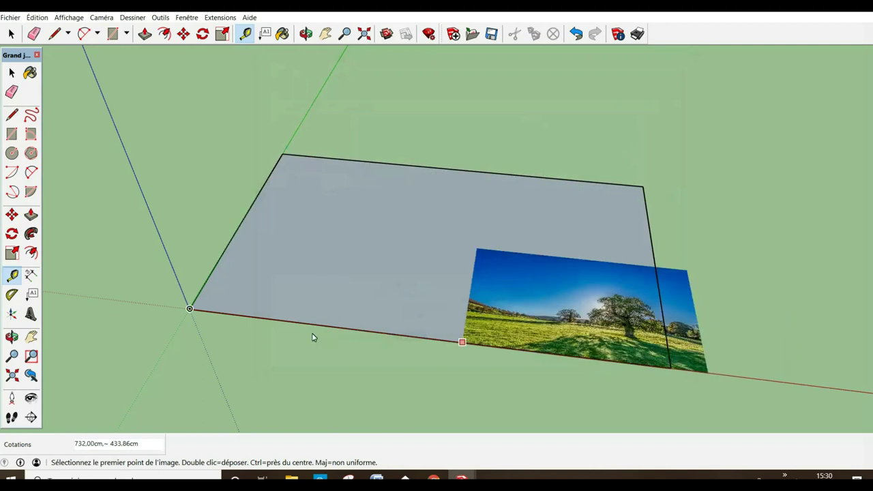
pyautogui.click(191, 308)
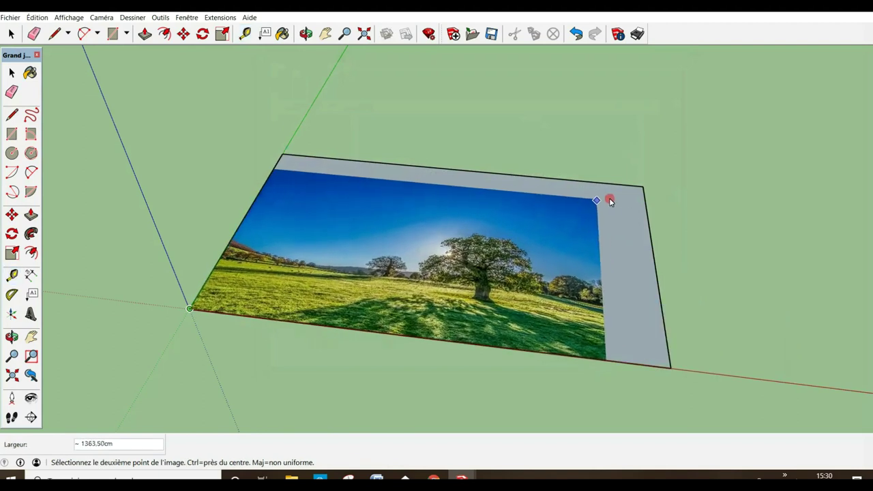
pyautogui.click(642, 189)
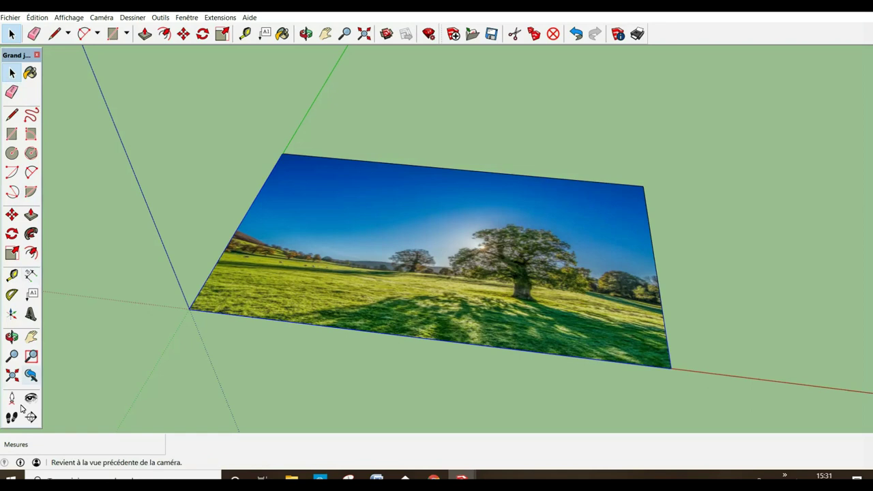
# - Rotate the imported image 90 degrees about its edge on the red axis so it stands upright
pyautogui.click(31, 336)
pyautogui.moveTo(655, 347); pyautogui.dragTo(416, 242, button='middle')
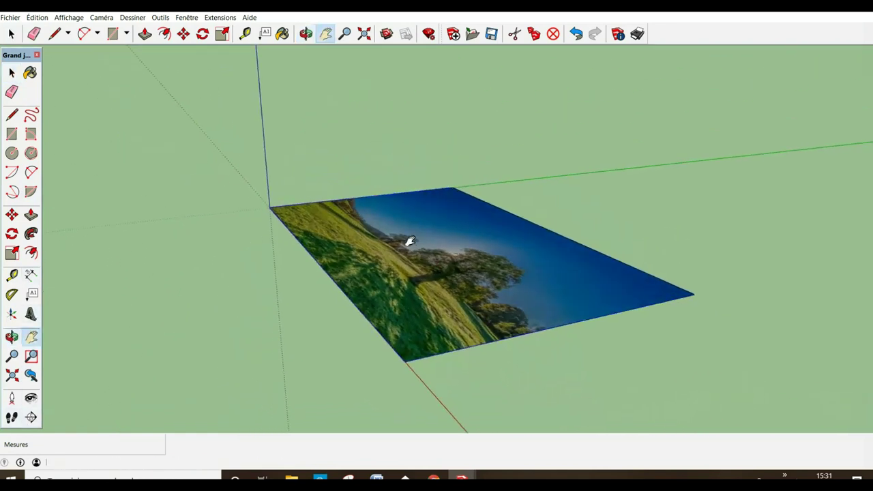
pyautogui.click(11, 234)
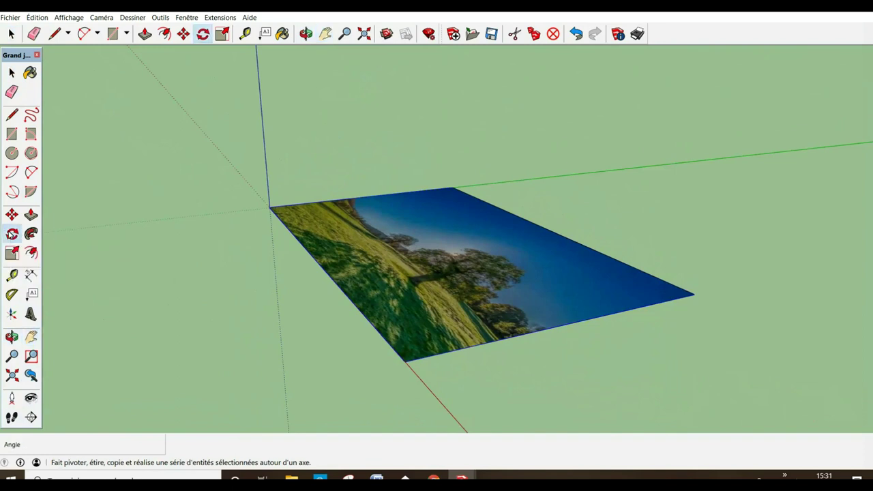
pyautogui.moveTo(271, 206); pyautogui.dragTo(271, 163, button='middle')
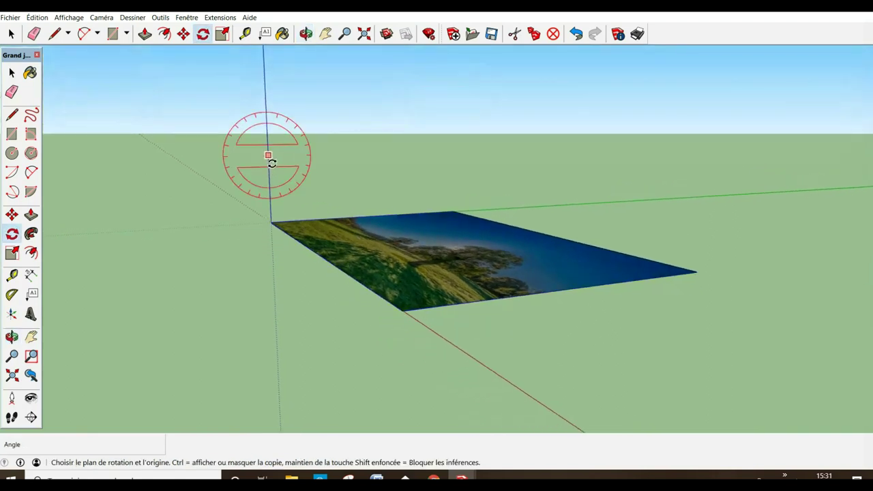
pyautogui.click(271, 223)
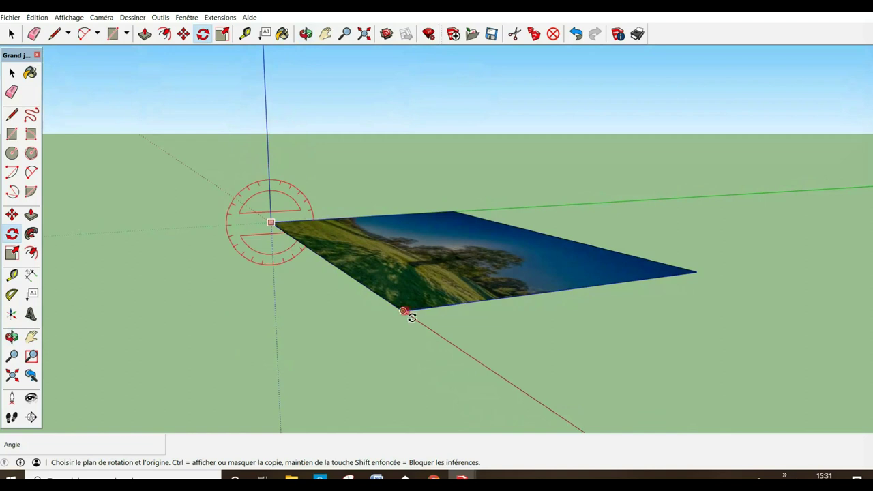
pyautogui.click(632, 343)
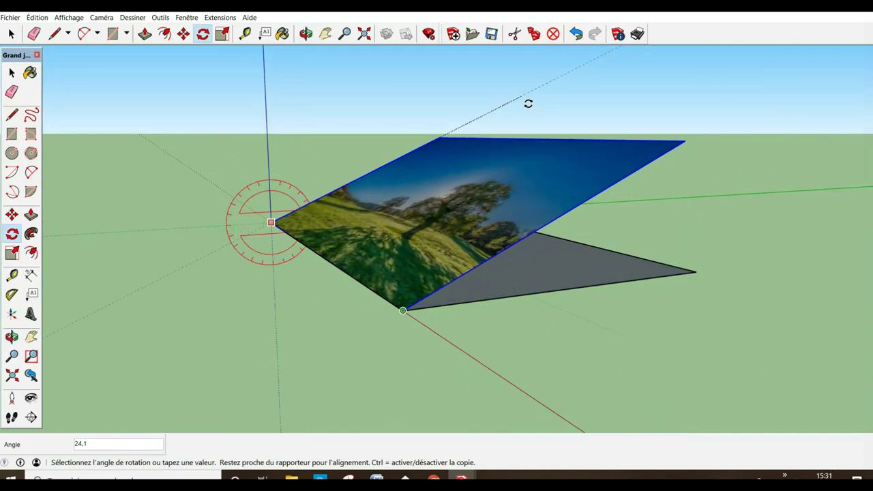
pyautogui.write('90')
pyautogui.press('Return')
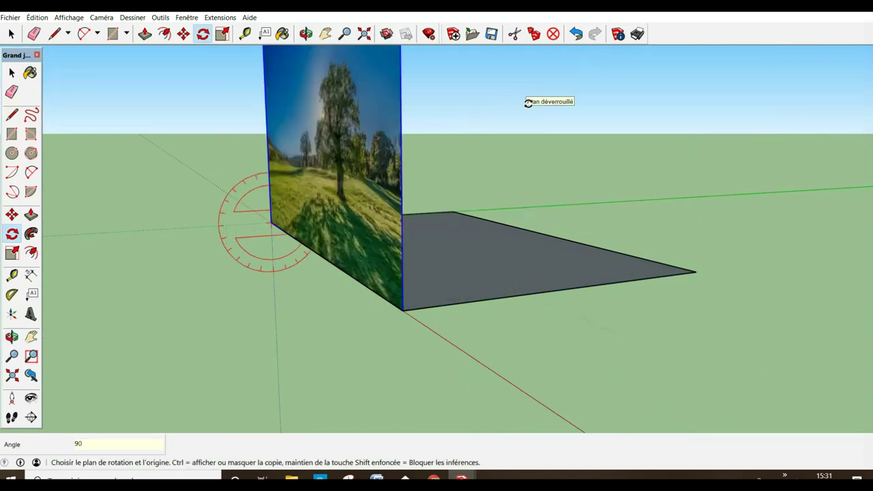
# - Erase the edges of the rectangle lying on the ground behind the upright image
pyautogui.click(10, 91)
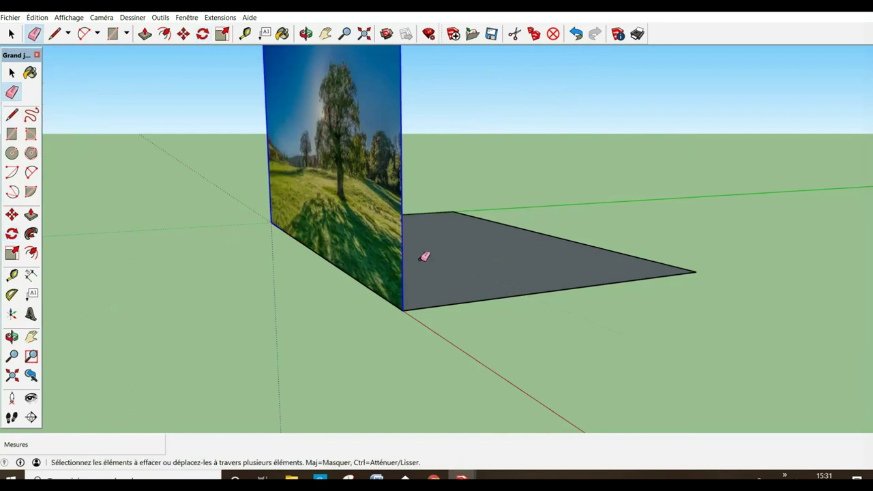
pyautogui.moveTo(438, 213); pyautogui.dragTo(442, 226)
pyautogui.moveTo(480, 278); pyautogui.dragTo(504, 313)
pyautogui.moveTo(507, 272); pyautogui.dragTo(536, 228)
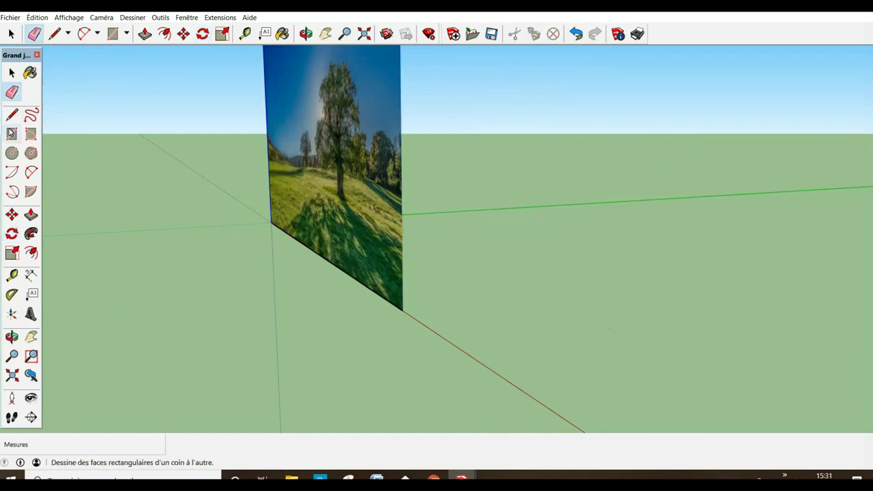
pyautogui.click(12, 72)
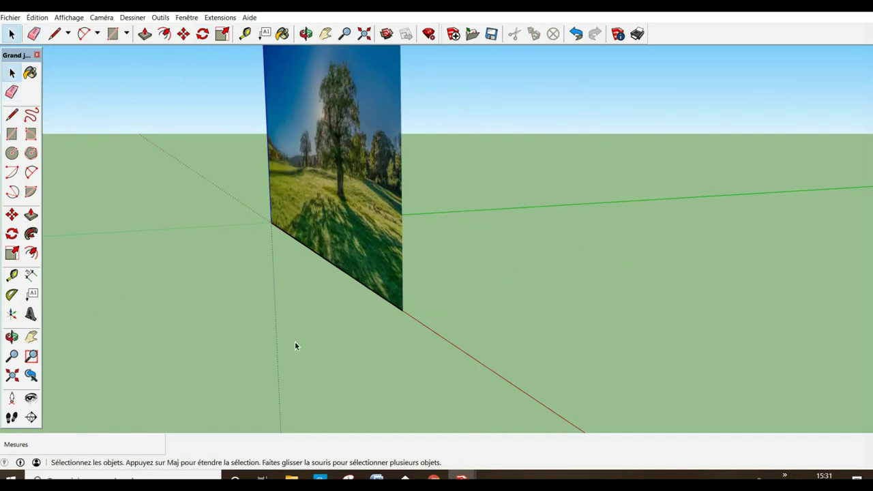
# - Examine the upright landscape image from the front
pyautogui.moveTo(308, 344); pyautogui.dragTo(224, 390, button='middle')
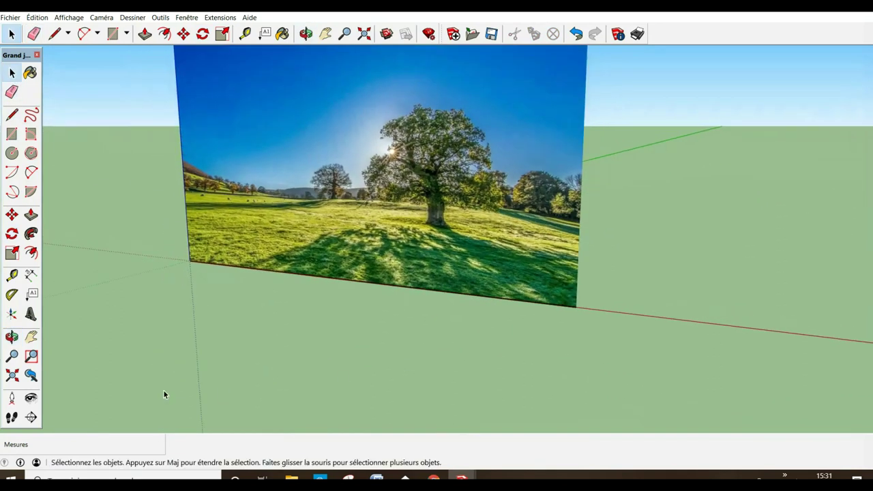
pyautogui.click(31, 346)
pyautogui.moveTo(184, 406); pyautogui.dragTo(218, 409)
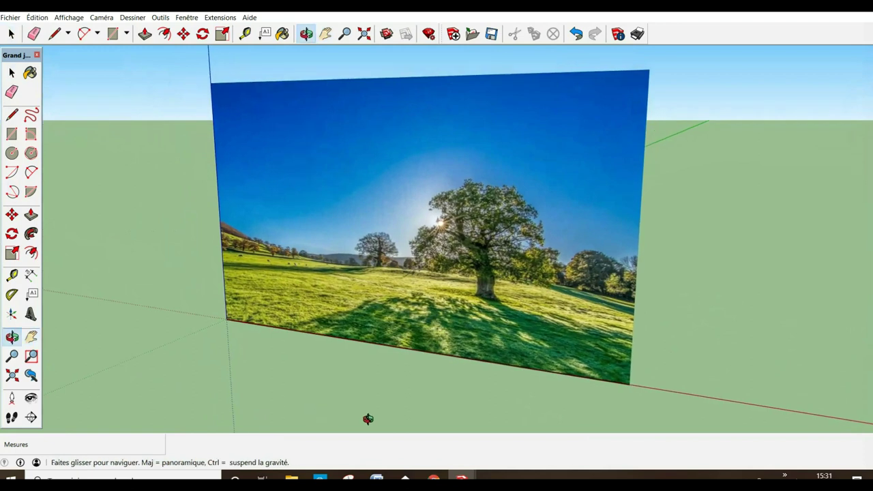
pyautogui.moveTo(328, 414); pyautogui.dragTo(421, 414, button='middle')
pyautogui.click(31, 339)
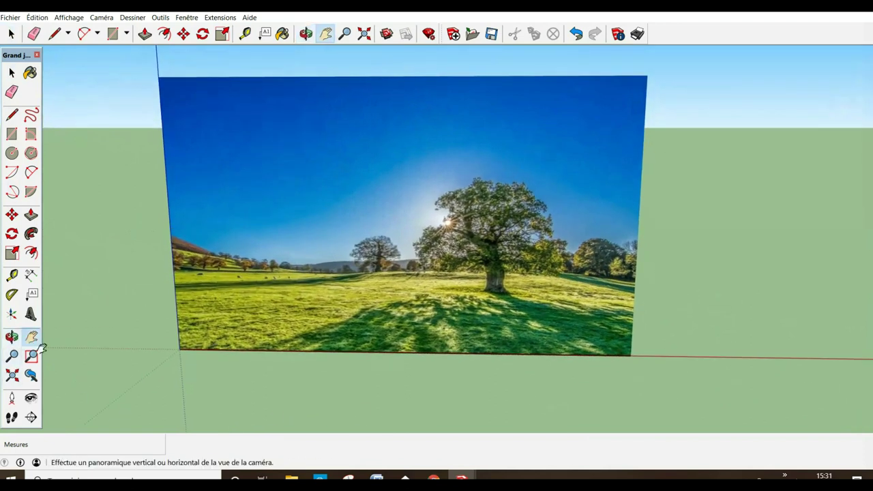
pyautogui.moveTo(196, 414); pyautogui.dragTo(271, 421)
pyautogui.moveTo(374, 432); pyautogui.dragTo(372, 403, button='middle')
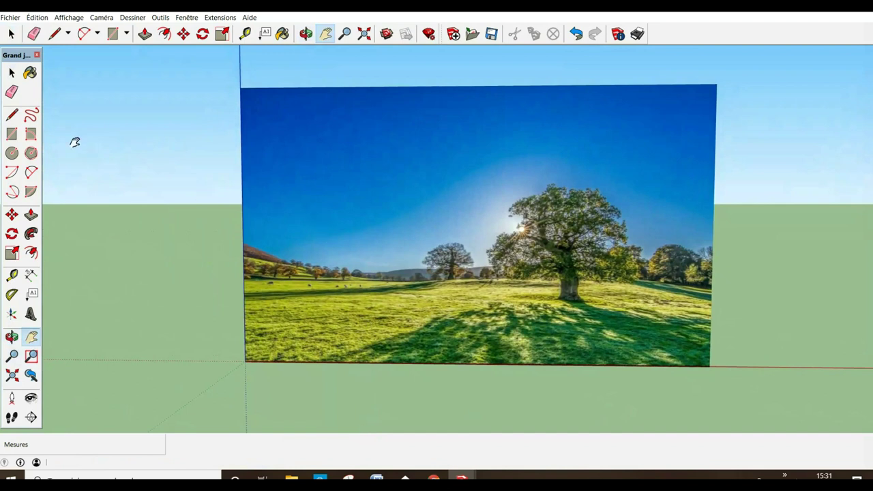
pyautogui.click(11, 72)
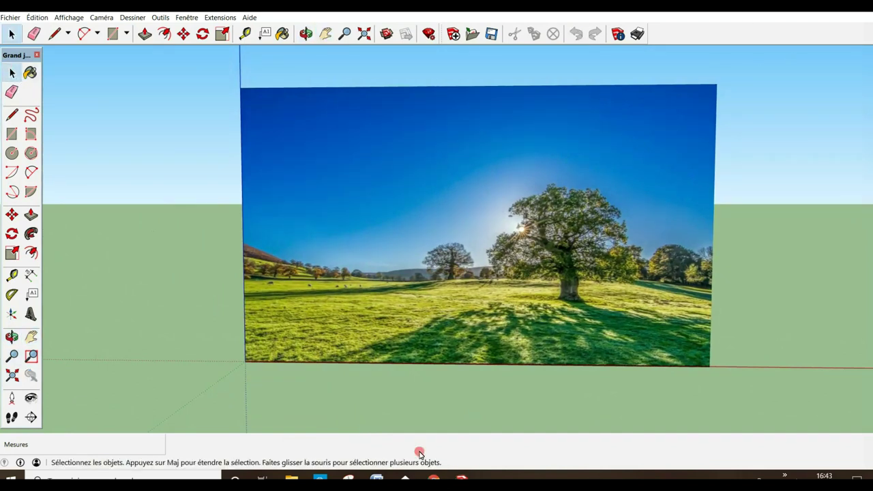
# - Import the SketchUp model REALISATION DE LA MAISON 100 and place the house beside the landscape image
pyautogui.click(31, 337)
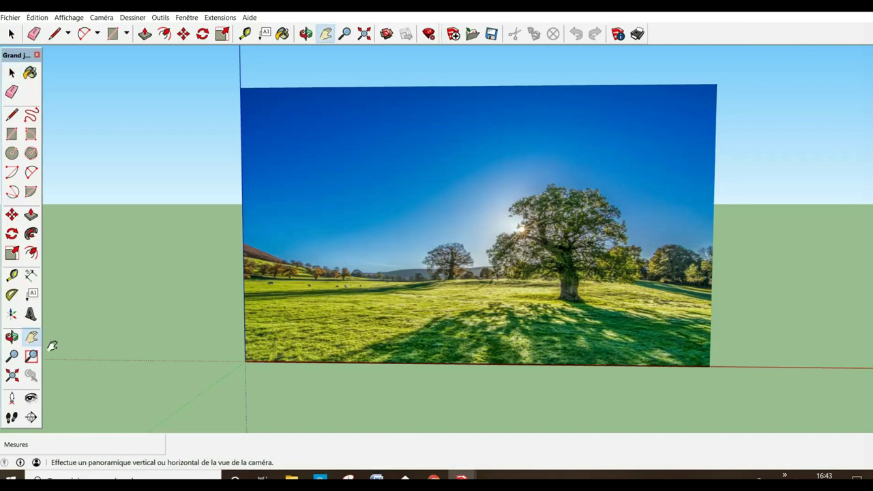
pyautogui.scroll(-5, 326, 326)
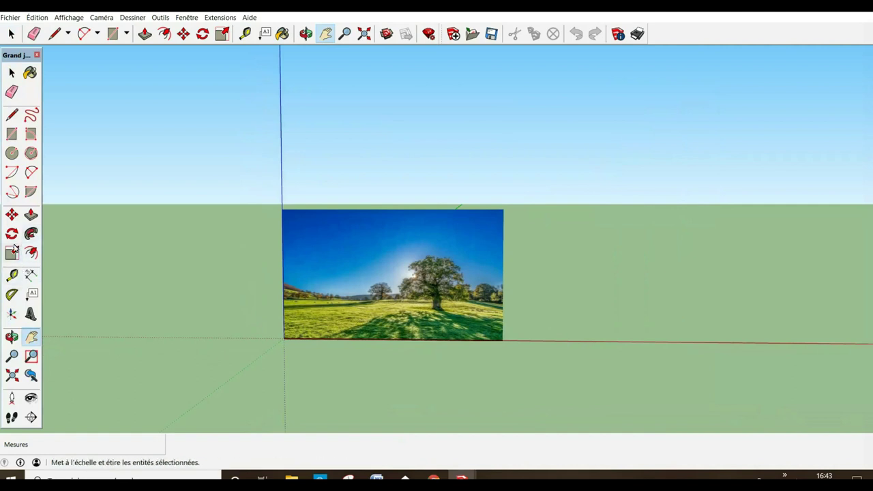
pyautogui.moveTo(327, 366); pyautogui.dragTo(195, 362)
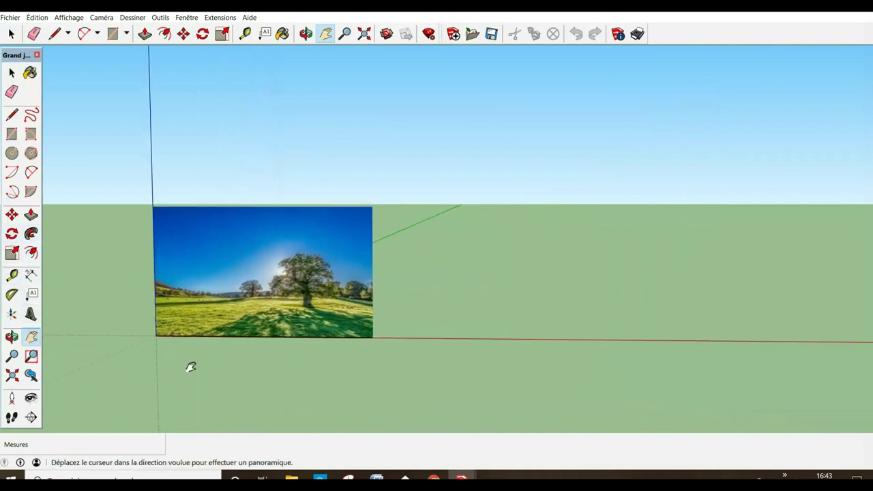
pyautogui.click(11, 18)
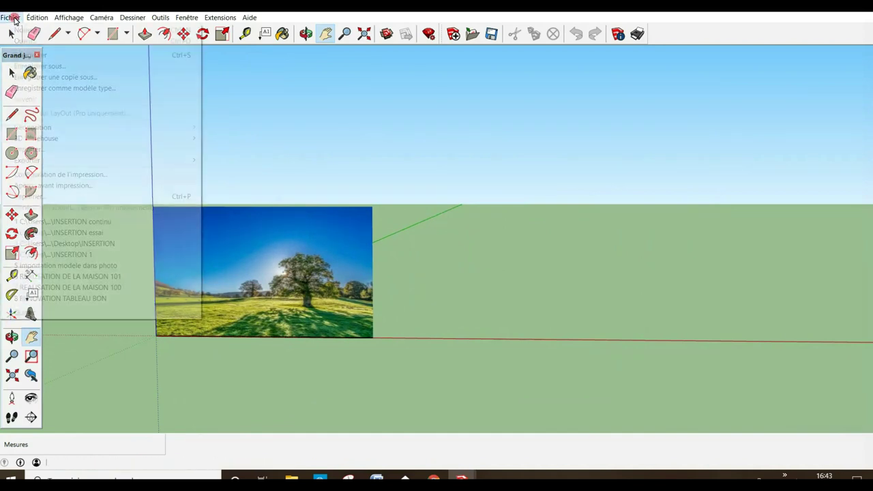
pyautogui.click(52, 152)
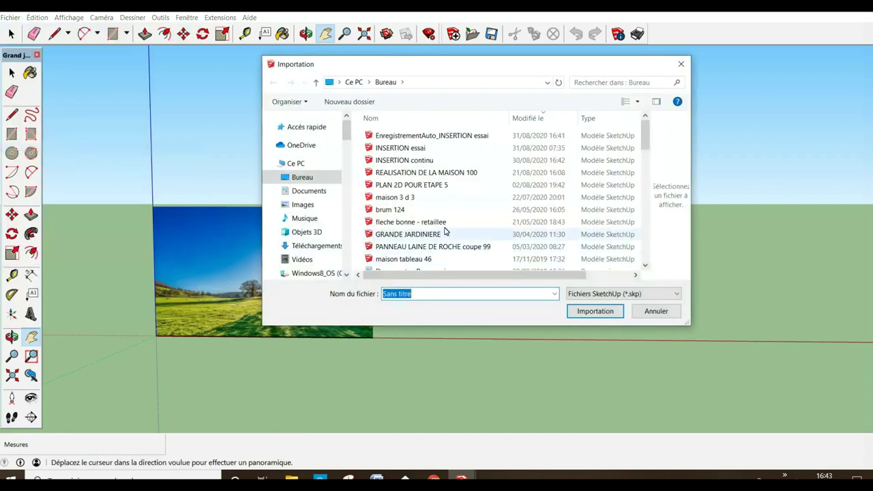
pyautogui.click(438, 176)
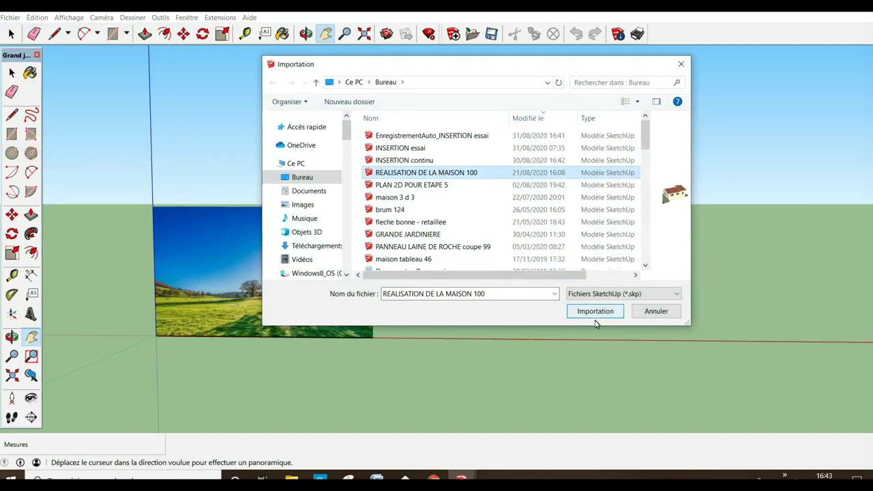
pyautogui.click(591, 312)
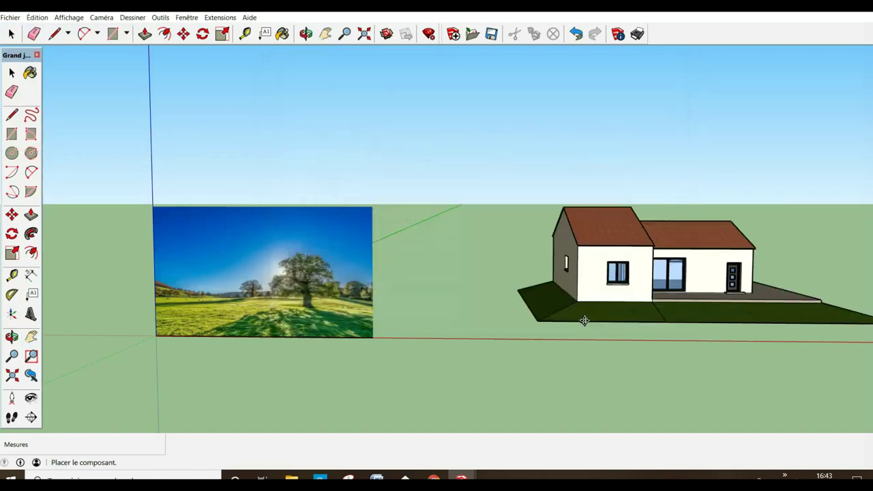
pyautogui.click(502, 322)
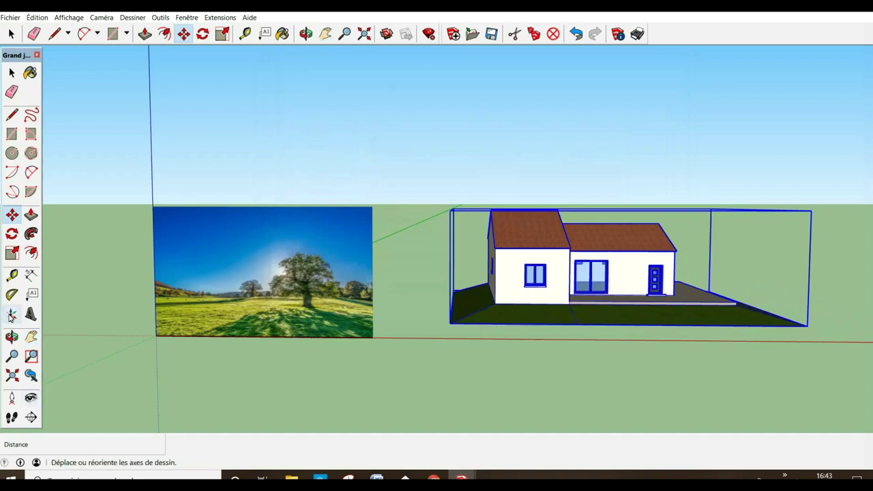
# - Scale the house model uniformly by a factor of 0.33 from its upper corner
pyautogui.click(12, 254)
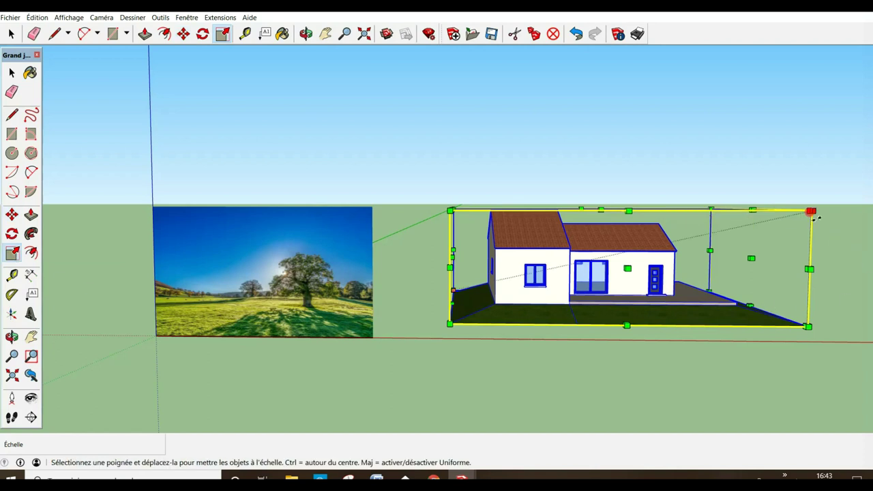
pyautogui.moveTo(816, 217); pyautogui.dragTo(736, 247)
pyautogui.write('0.33')
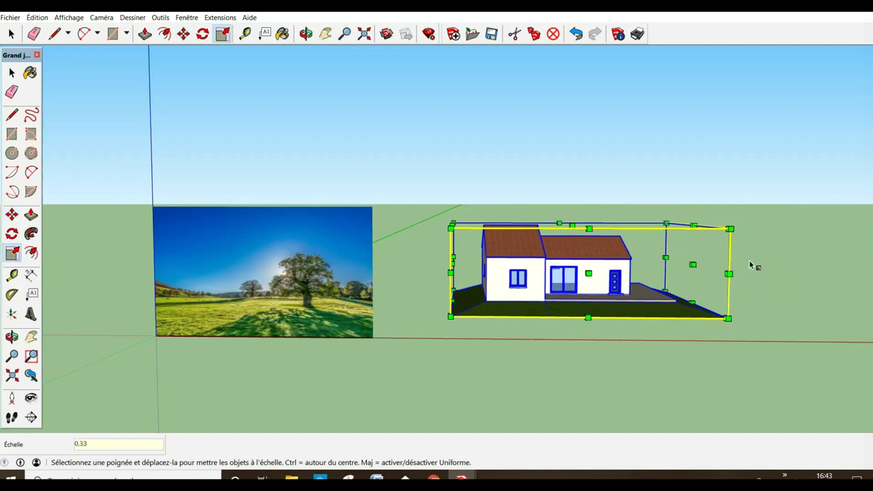
pyautogui.press('Return')
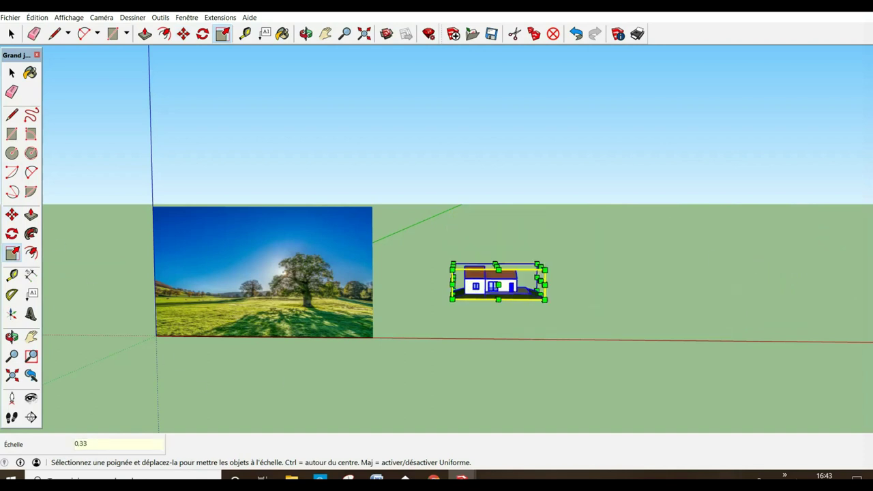
pyautogui.click(11, 72)
# - Move the scaled house along the red axis direction until it lies behind the landscape image
pyautogui.scroll(1, 491, 328)
pyautogui.scroll(-1, 490, 323)
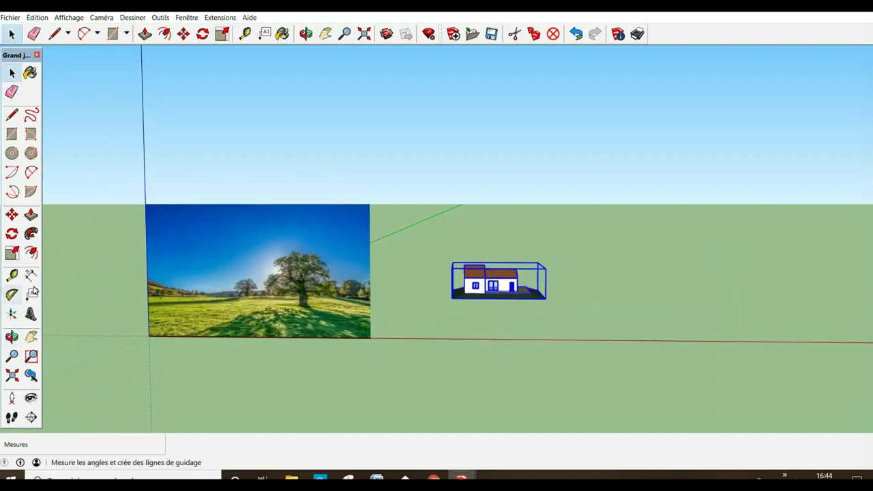
pyautogui.click(12, 215)
pyautogui.click(502, 332)
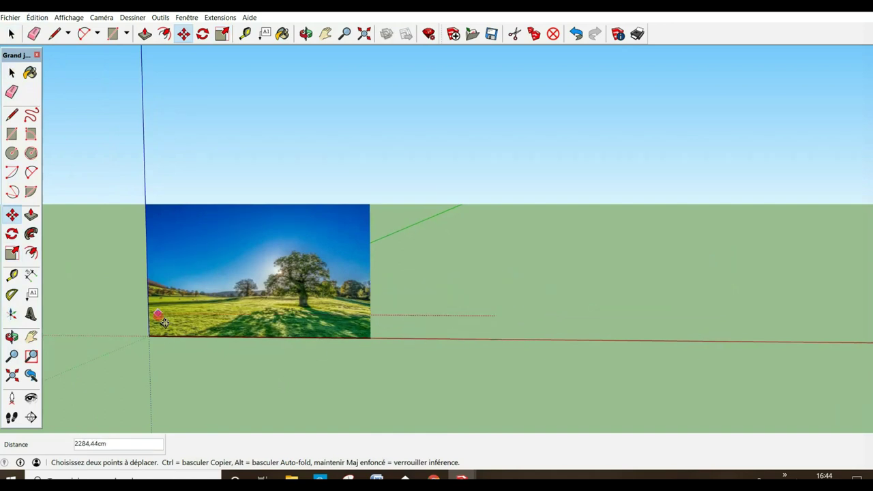
# - Move the house about 1380 cm along the green axis so it stands in front of the landscape image
pyautogui.click(11, 336)
pyautogui.moveTo(201, 370); pyautogui.dragTo(558, 345)
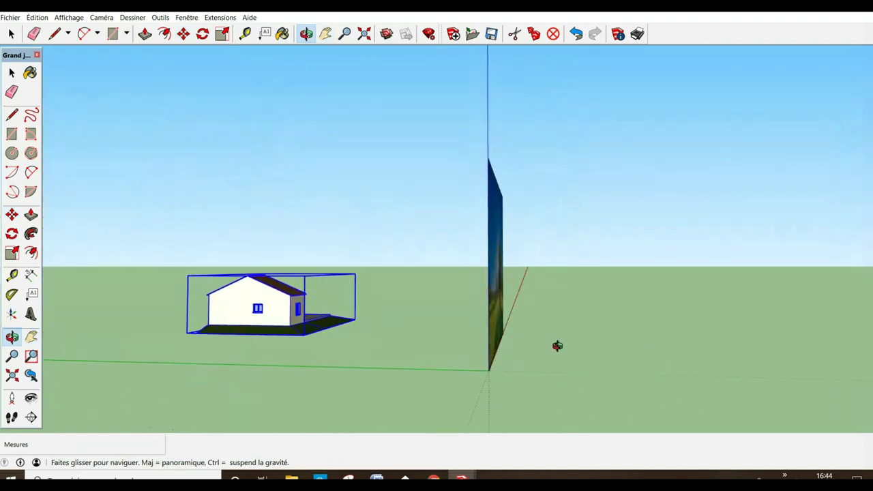
pyautogui.press('h')
pyautogui.click(12, 215)
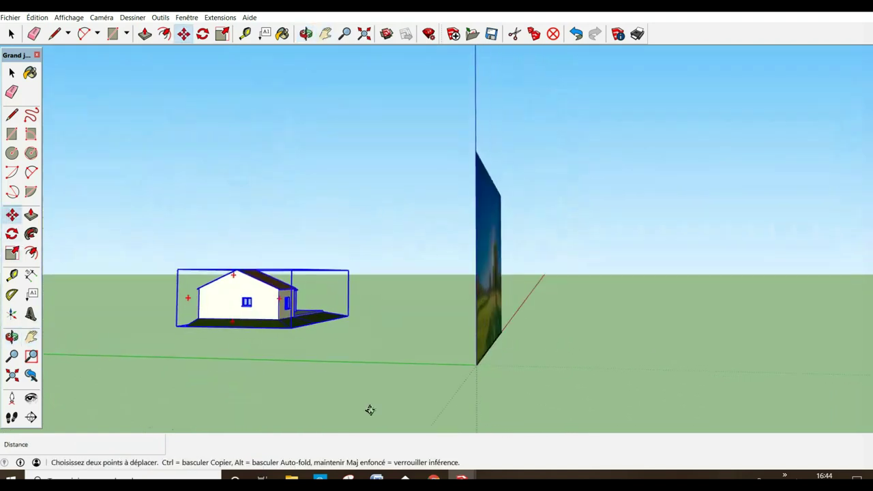
pyautogui.click(376, 360)
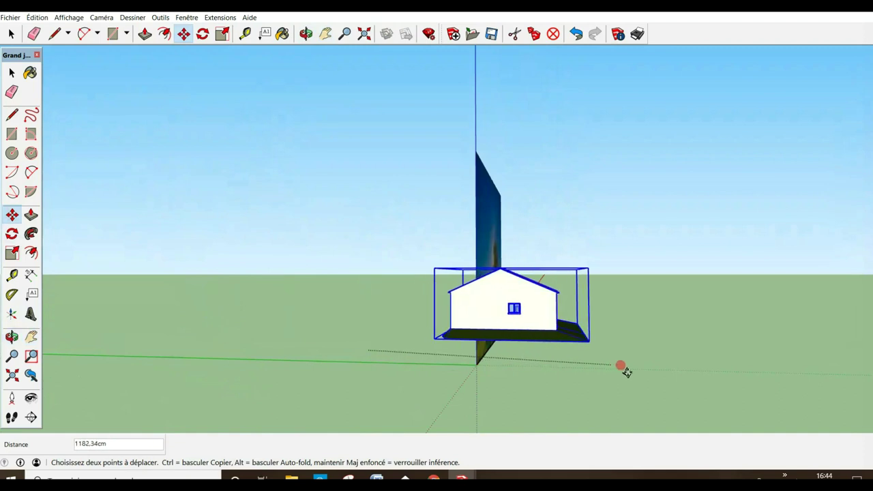
pyautogui.click(665, 369)
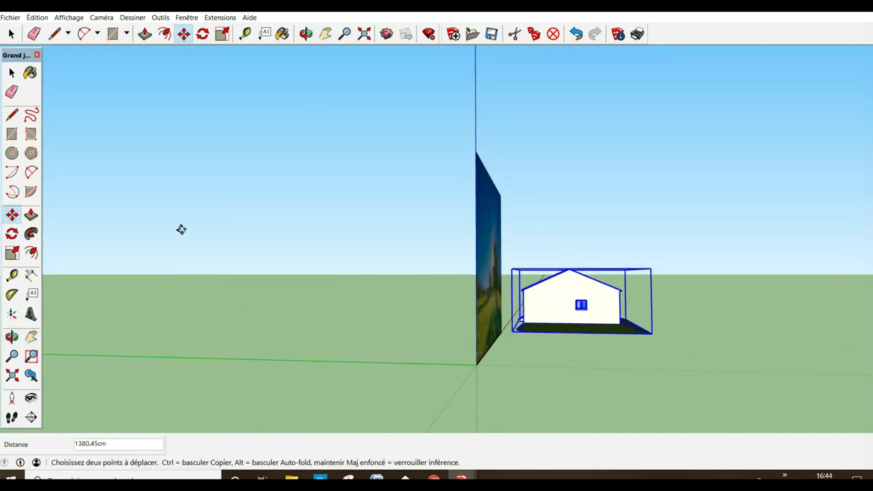
# - Switch to the standard front view and move the house sideways until it sits within the landscape's meadow, beside the large tree
pyautogui.click(96, 18)
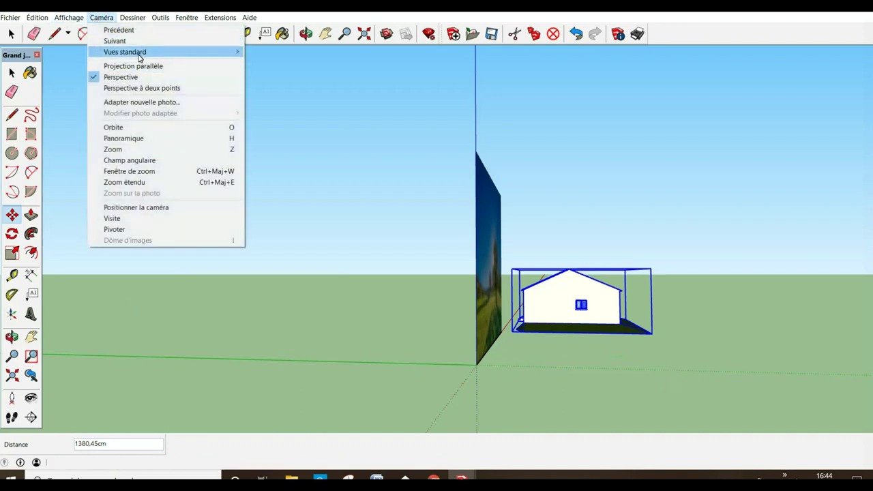
pyautogui.moveTo(139, 58)
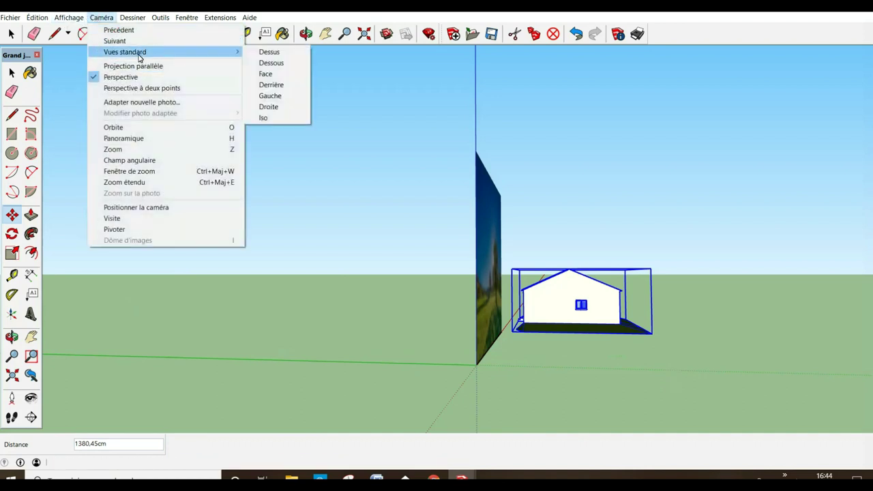
pyautogui.click(268, 75)
pyautogui.click(12, 216)
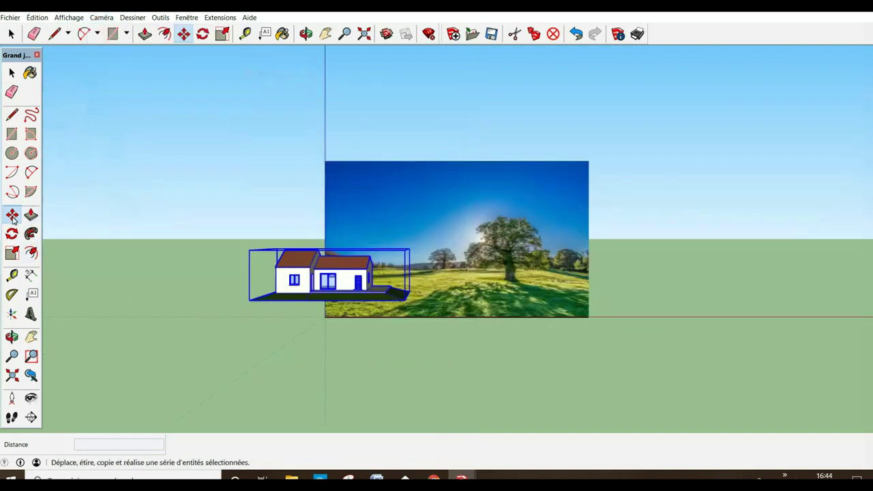
pyautogui.click(341, 350)
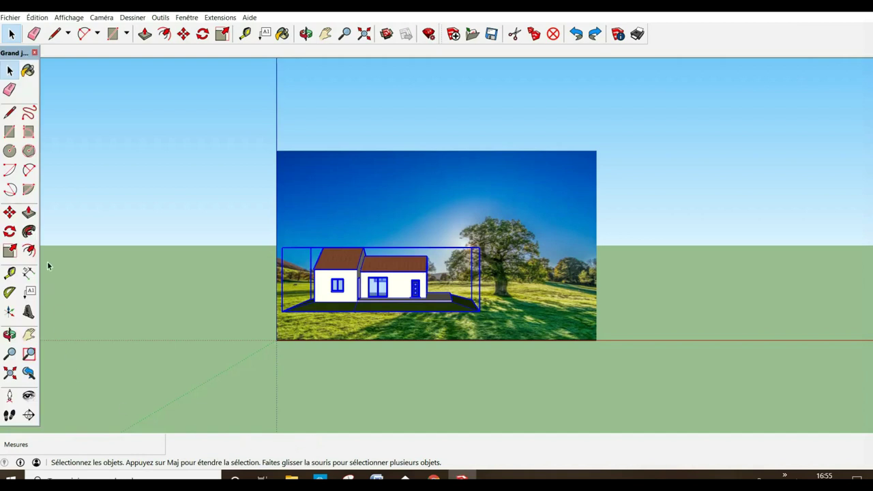
# - Draw a helper box beside the landscape image from a rectangle about 293 by 156 cm, extruded about 619 cm
pyautogui.click(9, 132)
pyautogui.moveTo(127, 339); pyautogui.dragTo(190, 307)
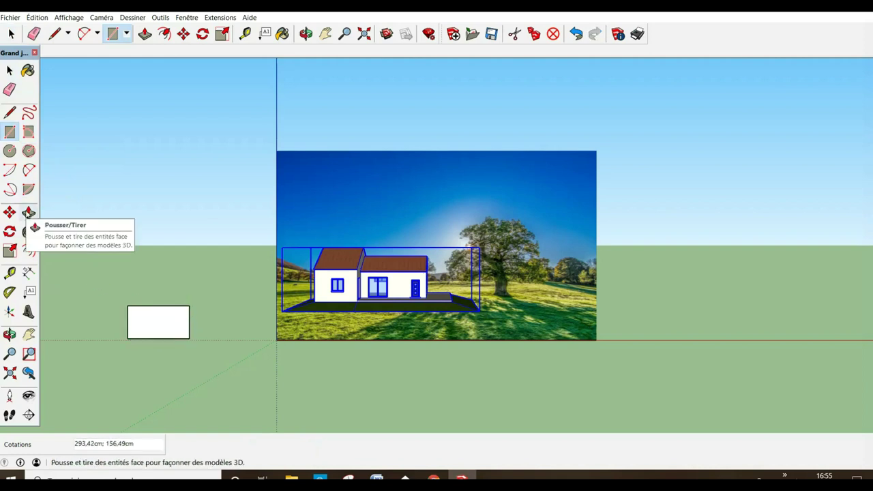
pyautogui.click(28, 213)
pyautogui.click(155, 337)
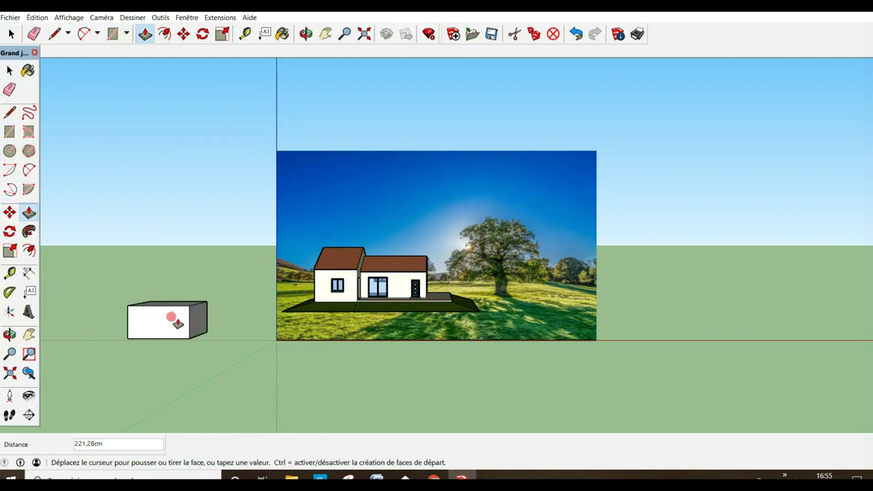
pyautogui.click(203, 309)
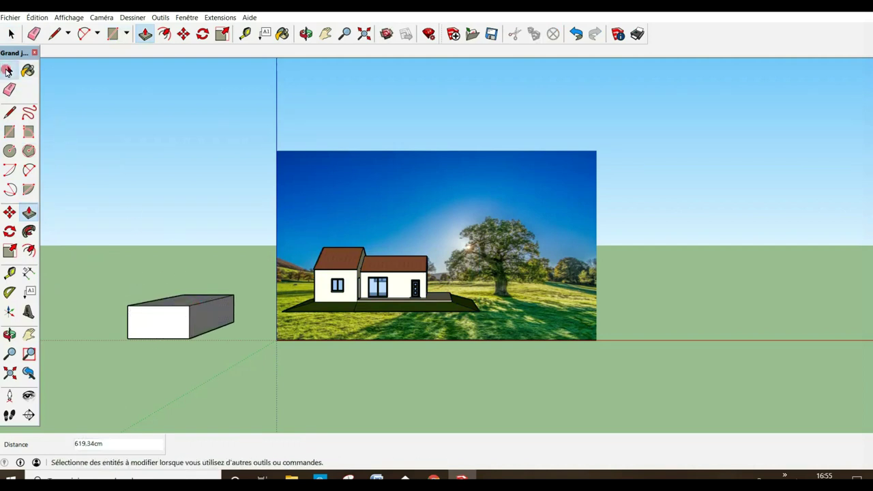
# - Rotate the house about 26 degrees in the horizontal plane, locking the rotation plane to the helper box's upper face
pyautogui.click(7, 71)
pyautogui.click(355, 290)
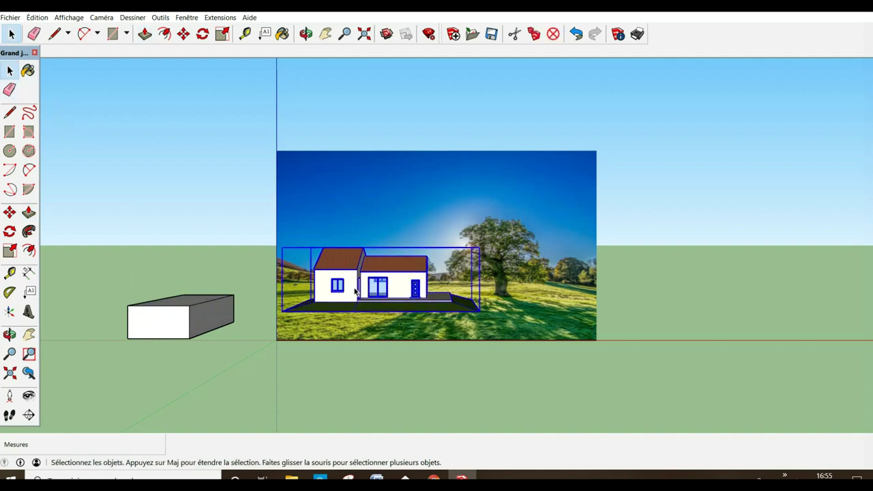
pyautogui.click(10, 233)
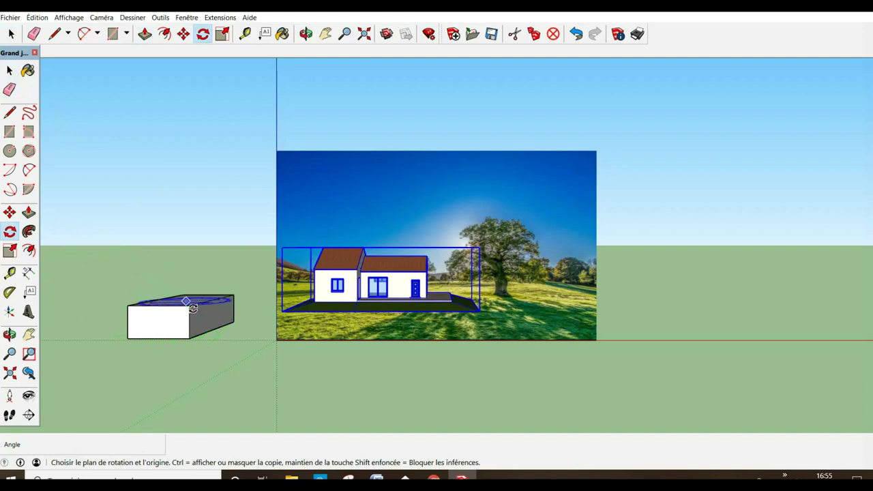
pyautogui.press('shift')
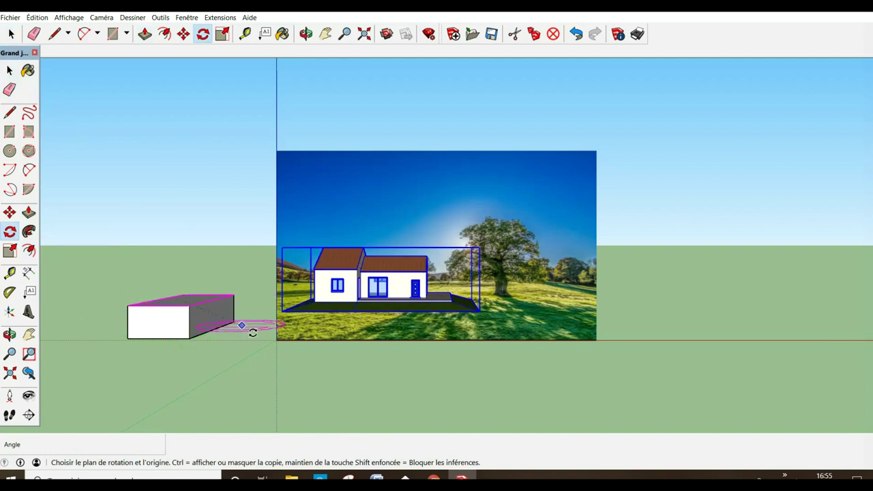
pyautogui.click(281, 321)
pyautogui.click(796, 340)
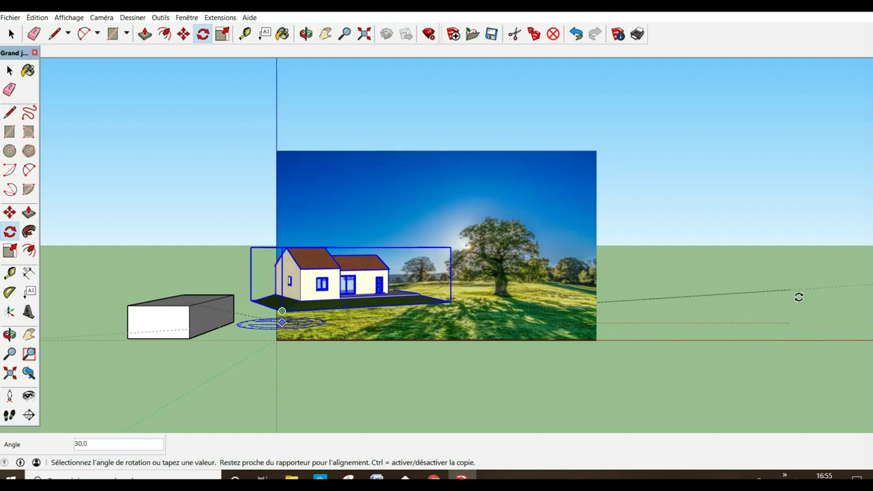
pyautogui.click(800, 299)
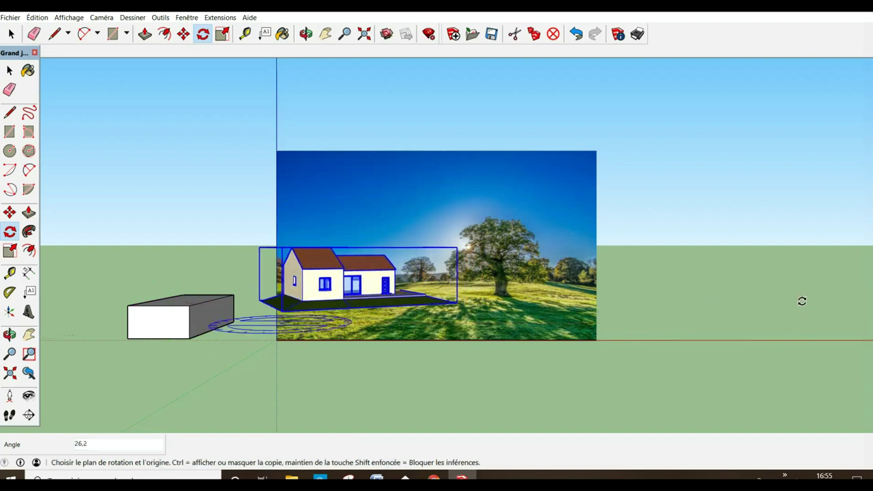
# - Move the rotated house about 111 cm along the red axis and lower it about 32 cm along the blue axis
pyautogui.click(9, 212)
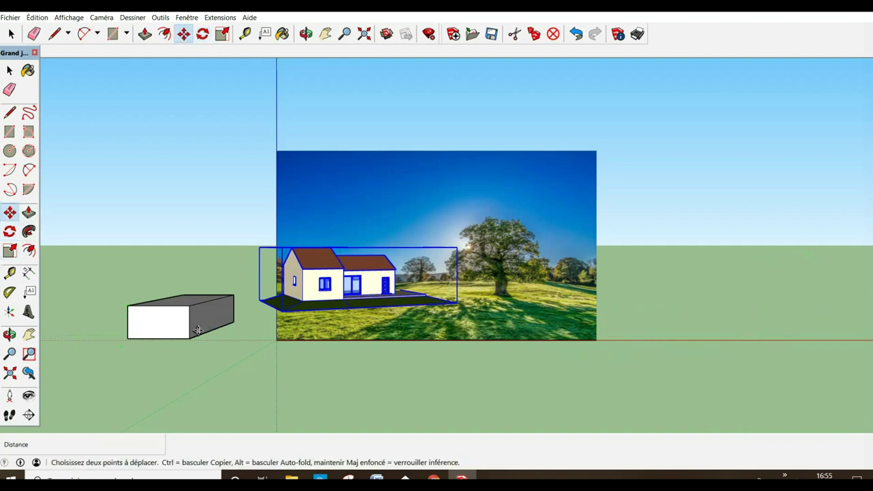
pyautogui.click(320, 399)
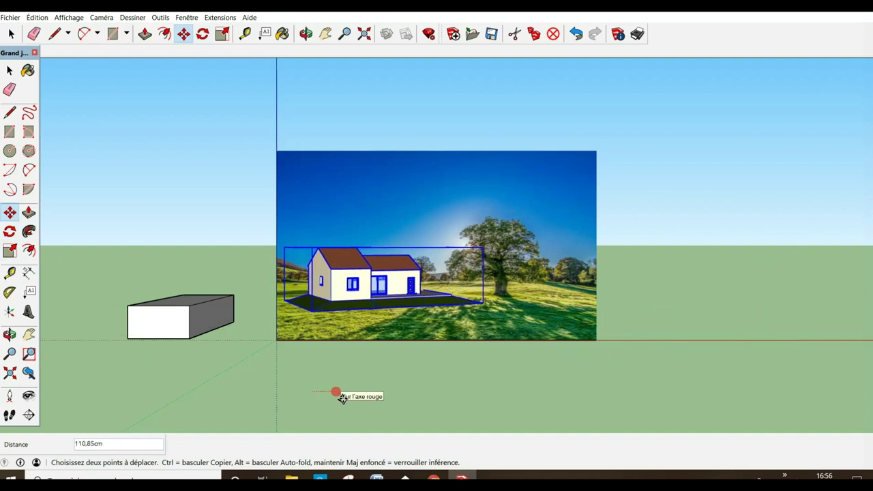
pyautogui.click(342, 399)
pyautogui.click(10, 212)
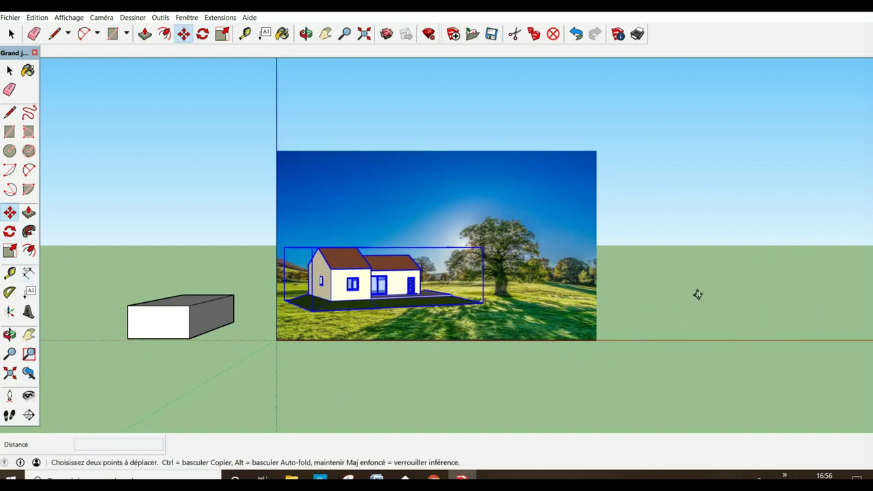
pyautogui.click(663, 285)
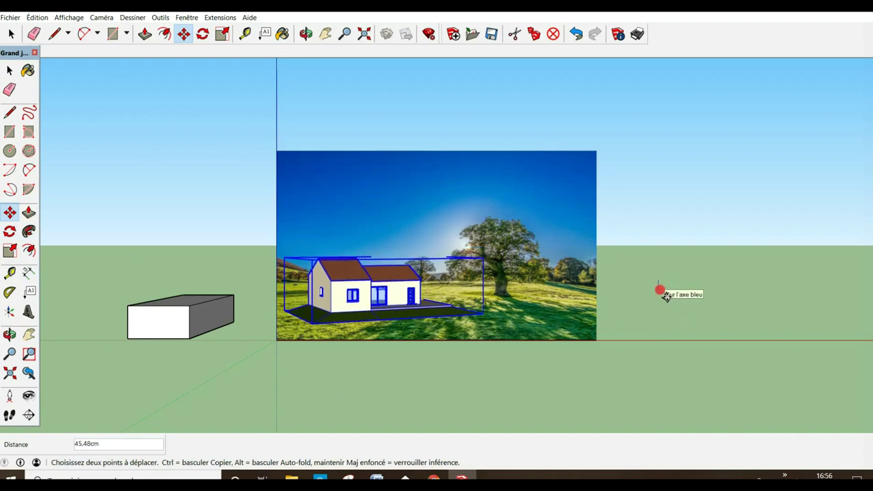
pyautogui.click(666, 294)
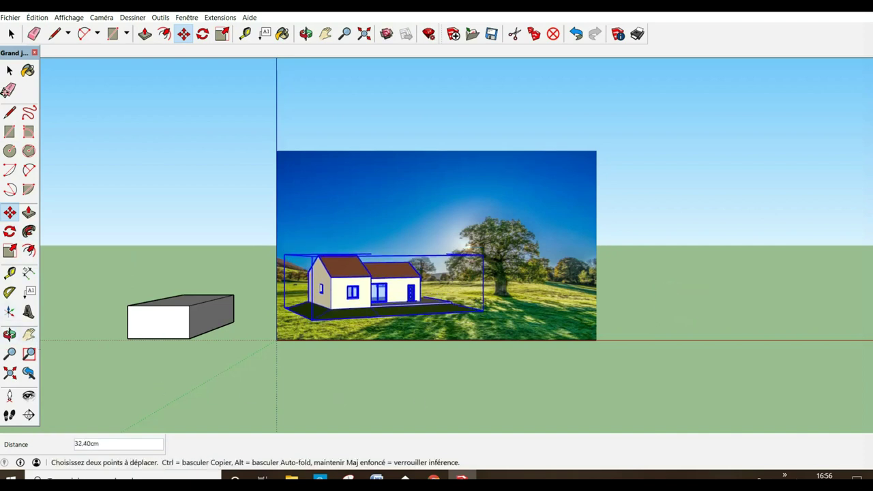
# - Delete the helper box beside the landscape image
pyautogui.click(9, 70)
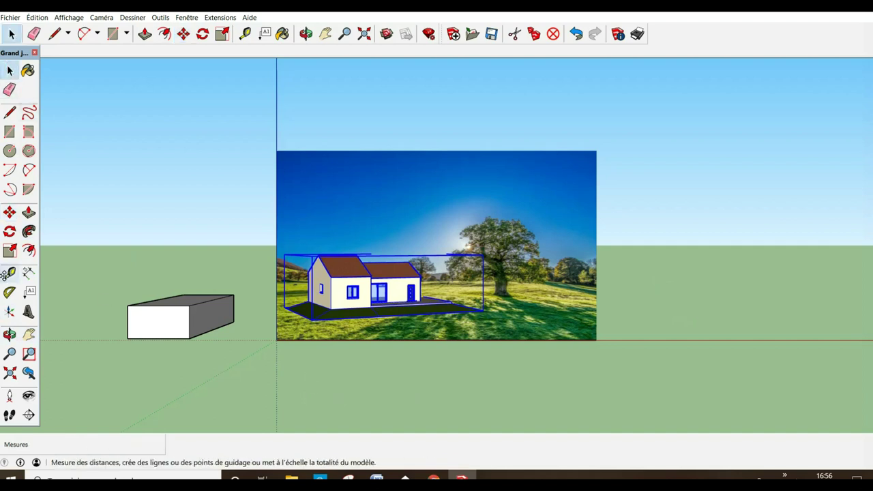
pyautogui.moveTo(91, 279); pyautogui.dragTo(247, 366)
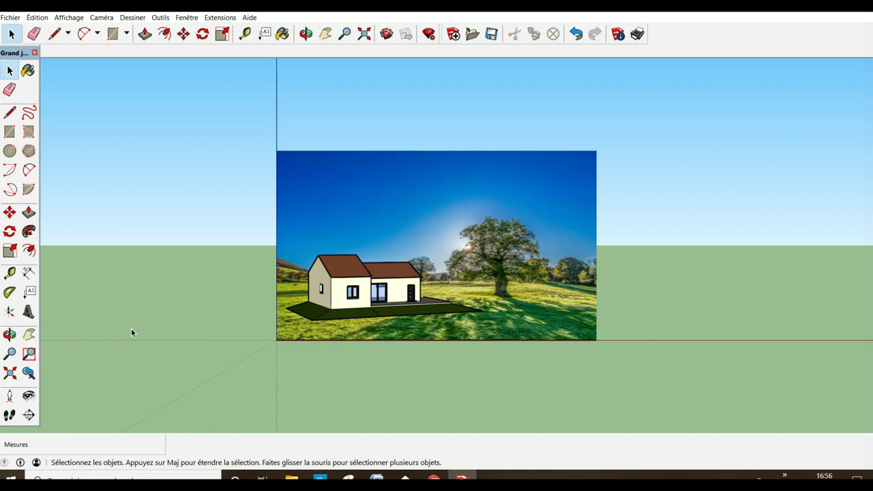
pyautogui.click(28, 334)
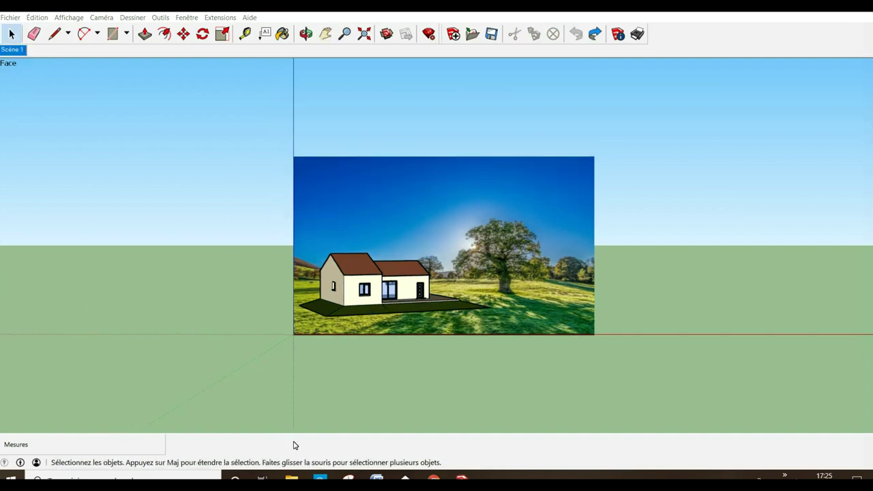
# - Move the house about 184 cm along the green axis so that it partly passes through the landscape image
pyautogui.click(364, 289)
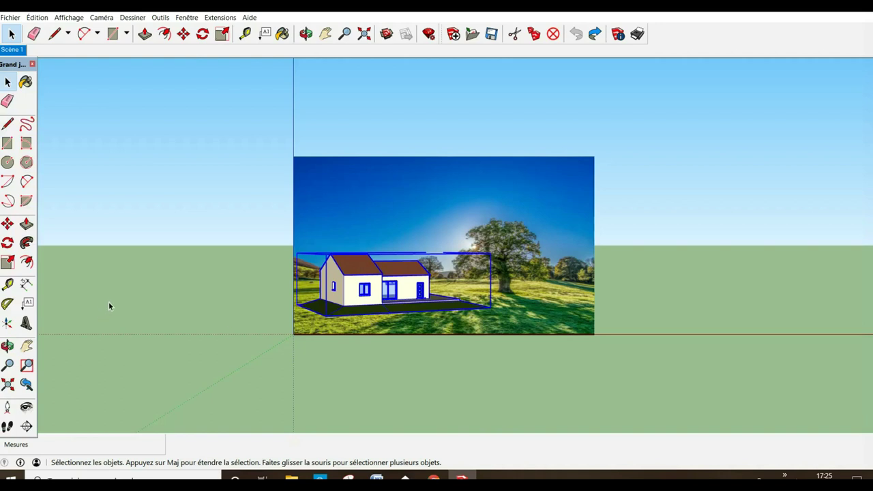
pyautogui.click(27, 346)
pyautogui.moveTo(219, 309); pyautogui.dragTo(594, 326, button='middle')
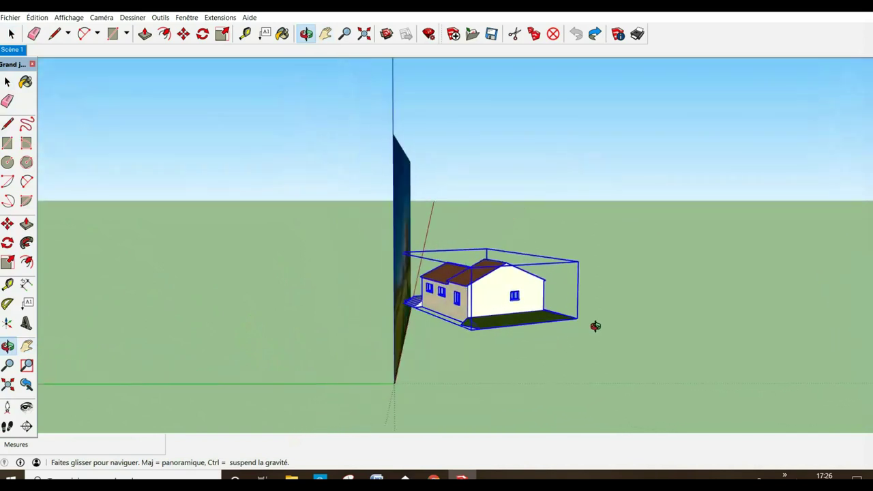
pyautogui.click(9, 228)
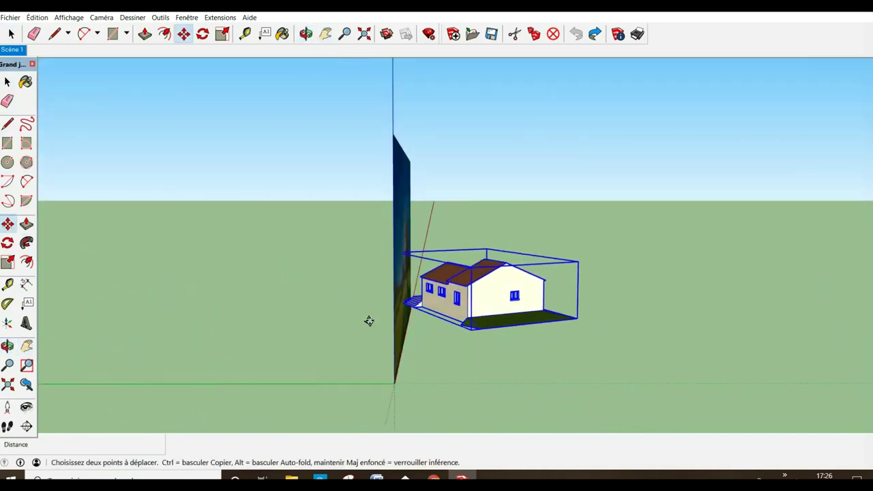
pyautogui.moveTo(496, 354)
pyautogui.mouseDown()
pyautogui.moveTo(448, 344)
pyautogui.moveTo(446, 353)
pyautogui.mouseUp()
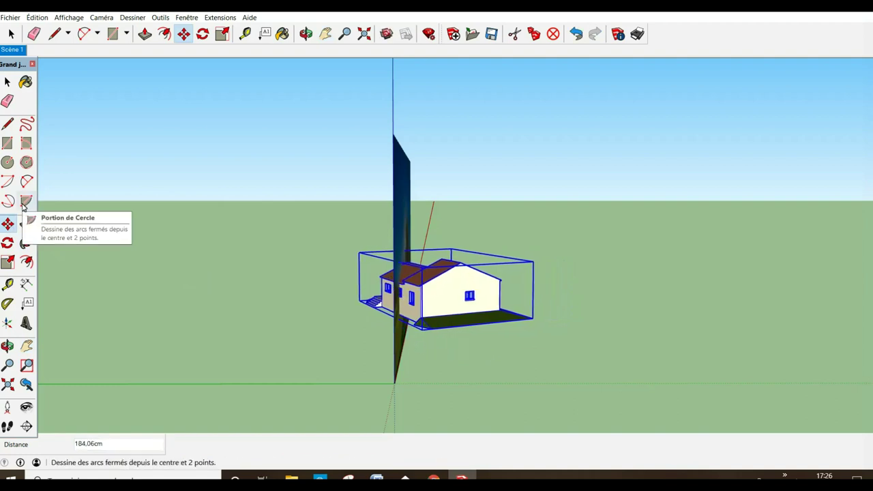
# - Return to the standard front view and deselect the house to check its placement in the landscape
pyautogui.click(101, 19)
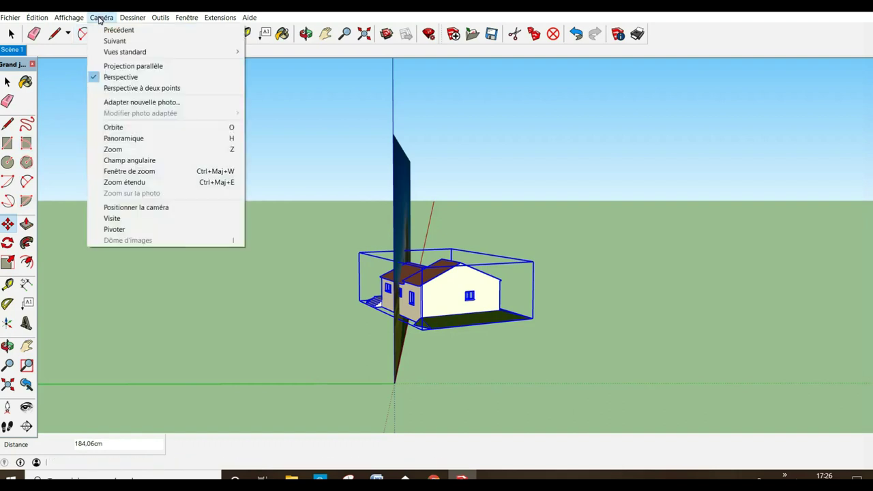
pyautogui.moveTo(140, 53)
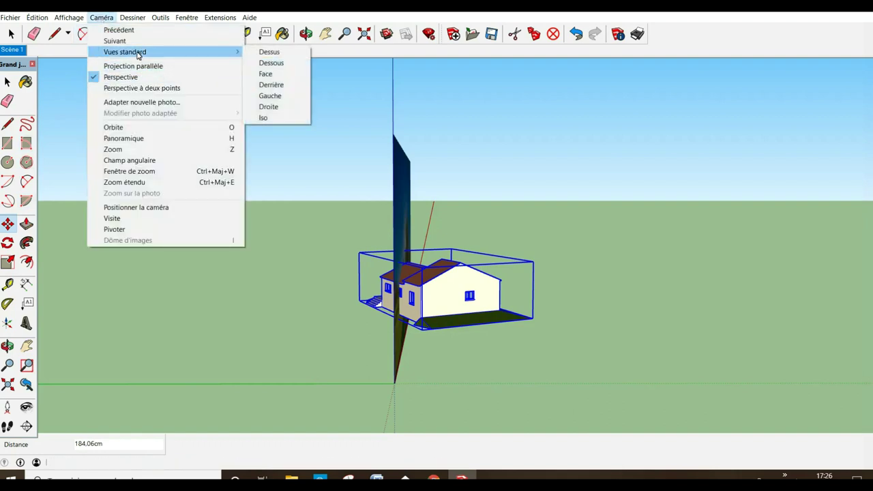
pyautogui.click(273, 74)
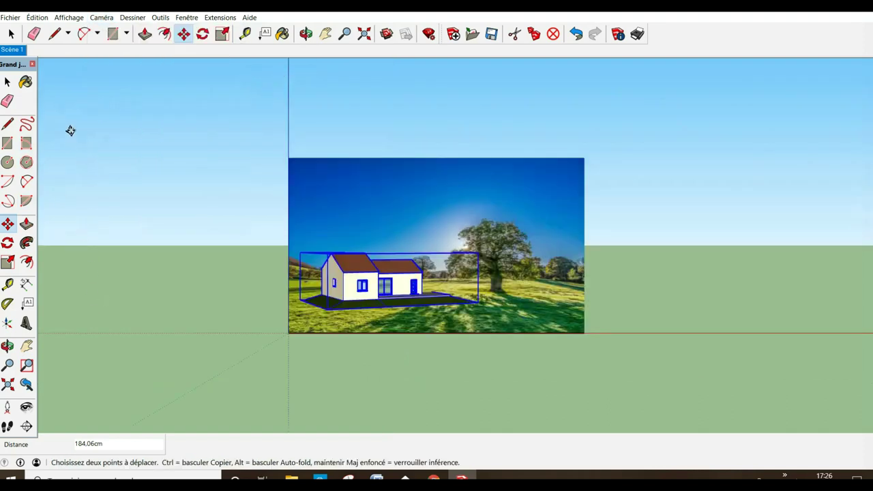
pyautogui.click(8, 82)
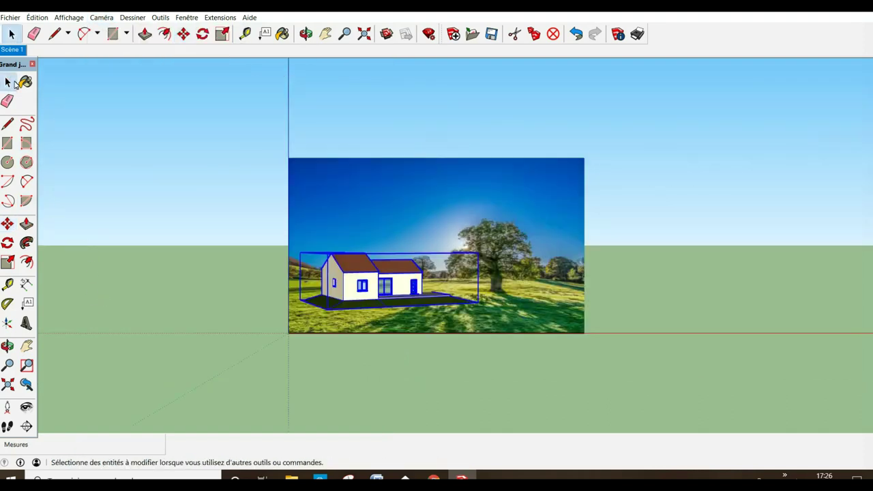
pyautogui.click(171, 154)
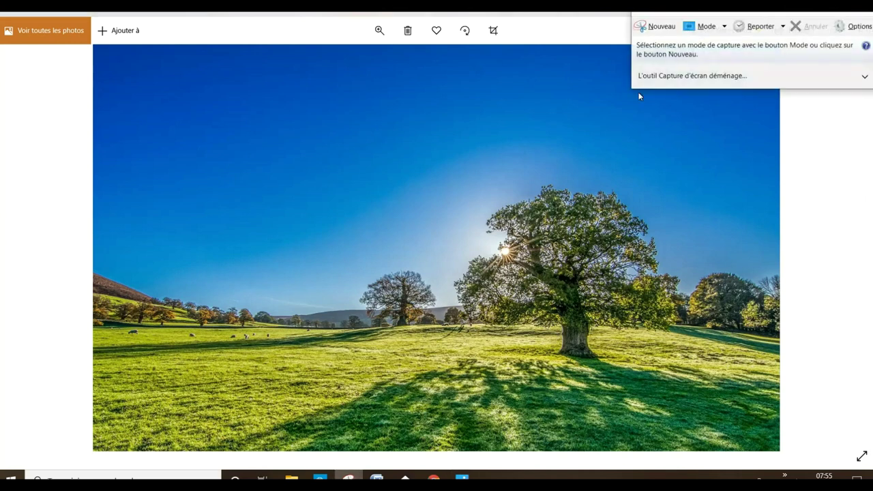
# - Switch to the landscape photo and capture a rectangular grass sample from its lower-left meadow with the Snipping Tool
pyautogui.click(659, 26)
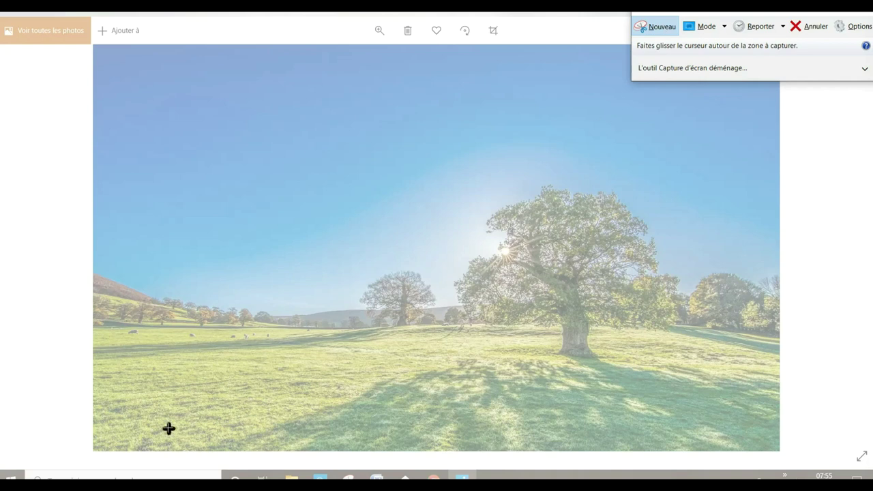
pyautogui.moveTo(158, 376); pyautogui.dragTo(289, 415)
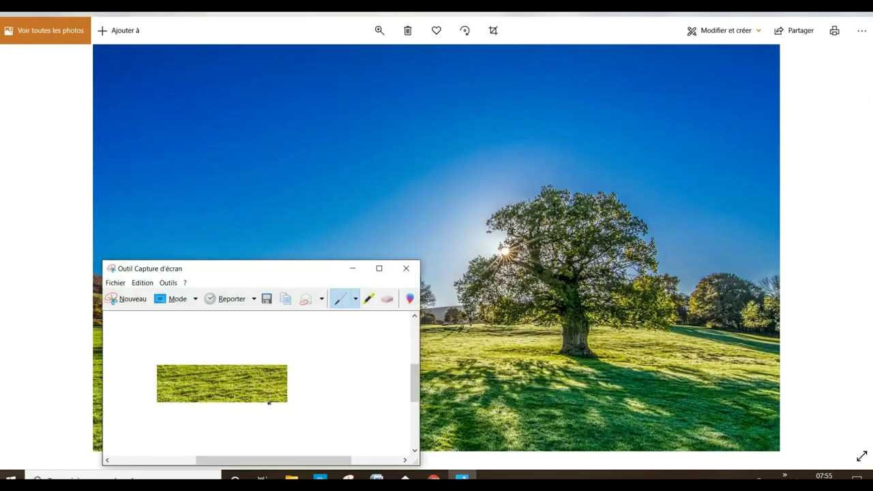
# - Save the grass capture to the Bureau folder as a JPEG named "Couleurs du pré" and close the Snipping Tool
pyautogui.click(115, 284)
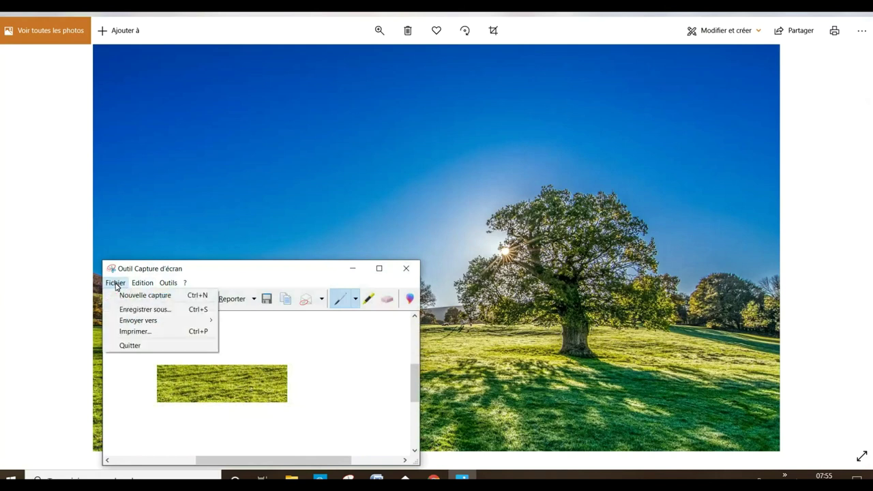
pyautogui.click(158, 310)
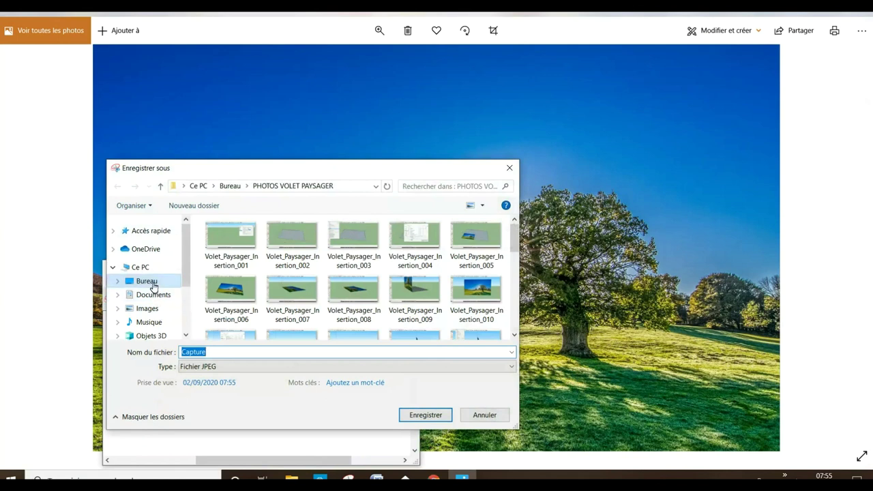
pyautogui.click(151, 285)
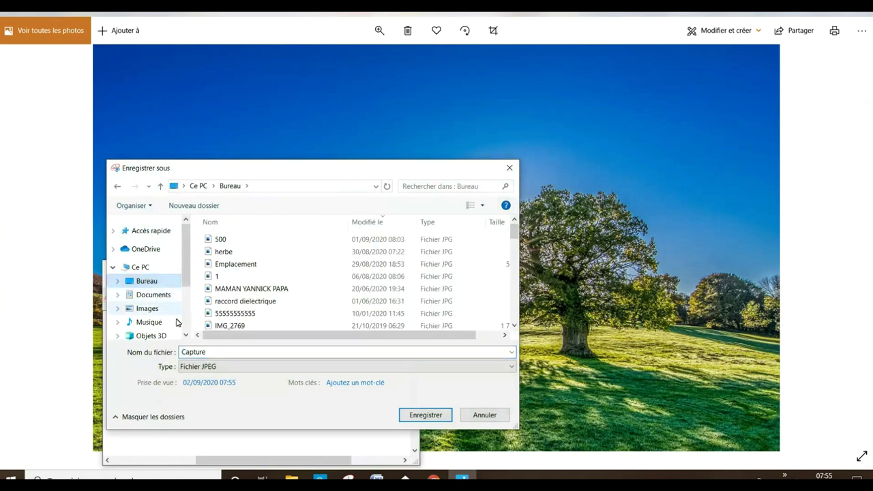
pyautogui.doubleClick(222, 356)
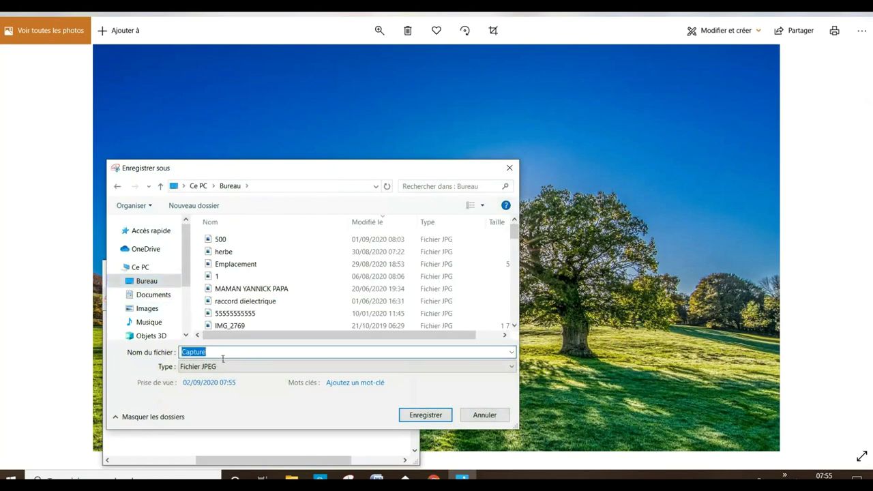
pyautogui.write('C')
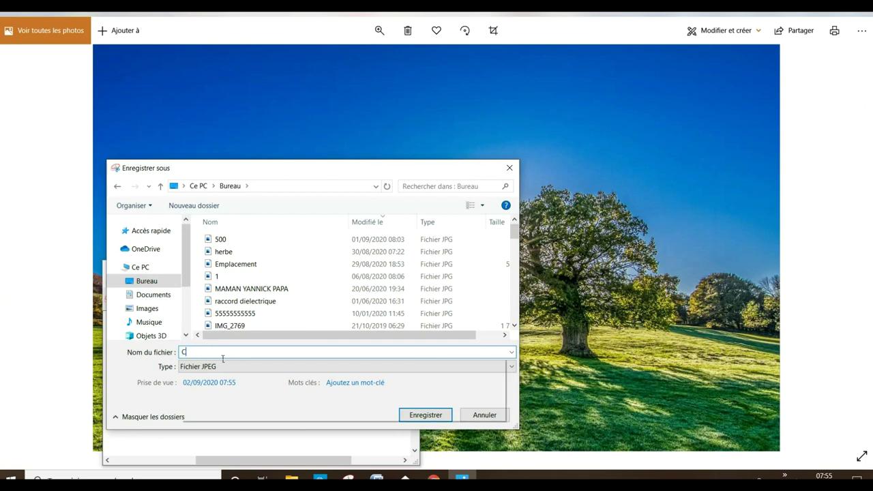
pyautogui.write('ouleurs du pré')
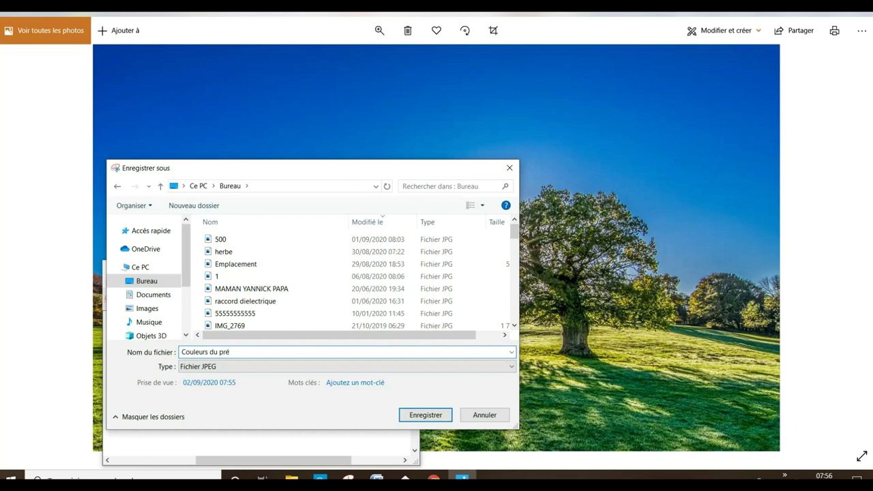
pyautogui.click(424, 417)
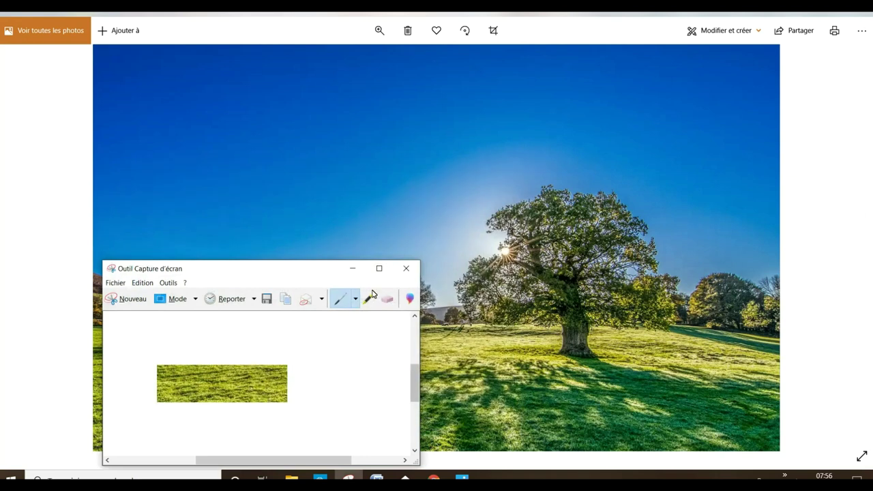
pyautogui.click(406, 269)
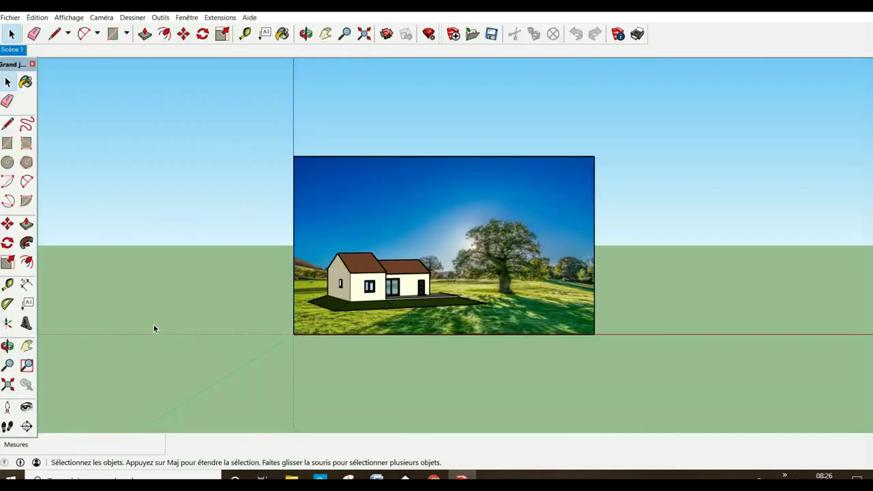
# - Switch to SketchUp and import "Couleurs du pré" as an image, placing it about 290 cm high near the landscape photo's lower-left corner
pyautogui.click(10, 17)
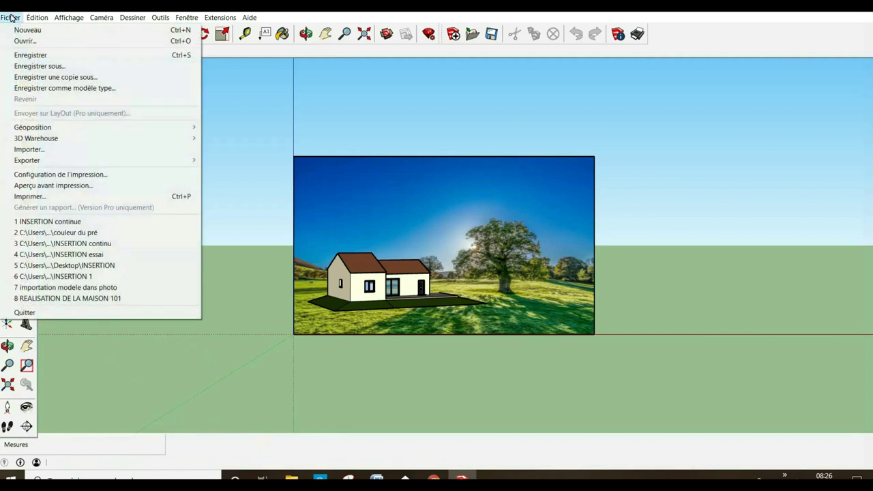
pyautogui.click(31, 150)
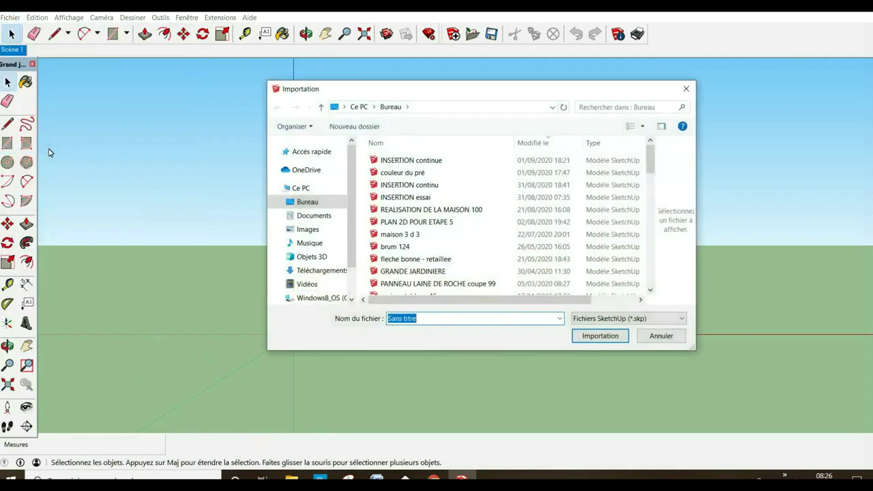
pyautogui.click(682, 318)
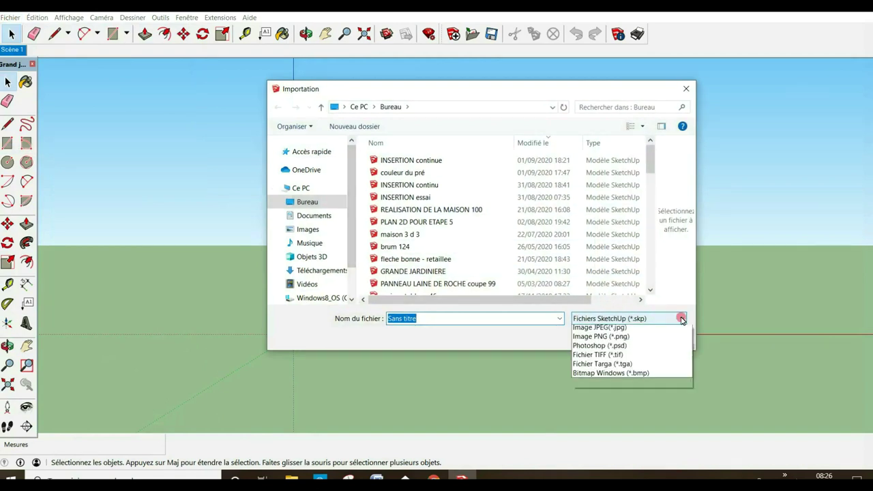
pyautogui.click(659, 376)
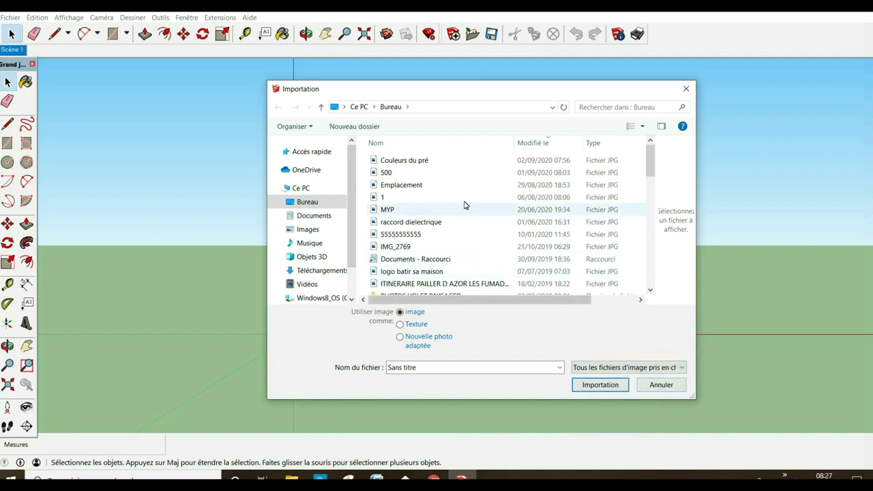
pyautogui.click(410, 161)
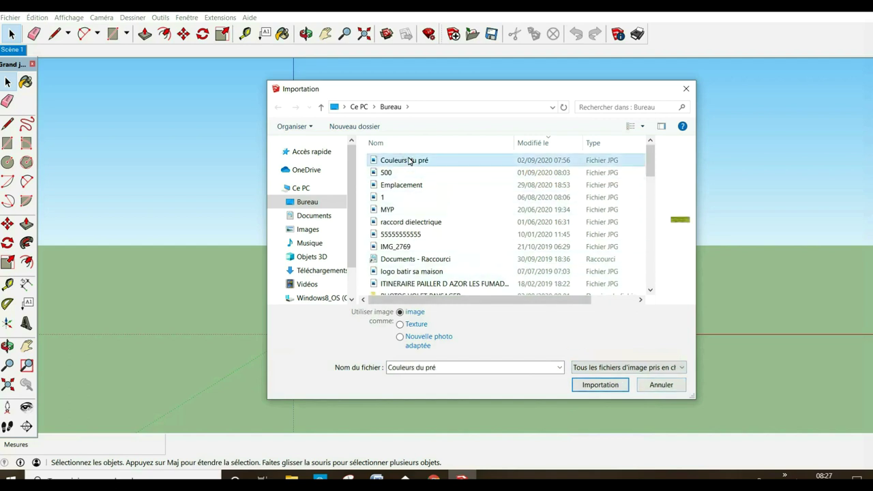
pyautogui.click(606, 385)
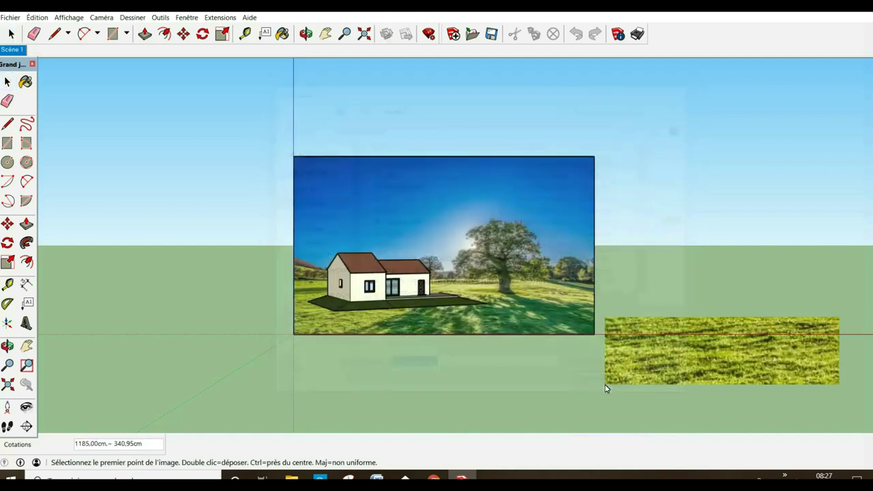
pyautogui.click(115, 406)
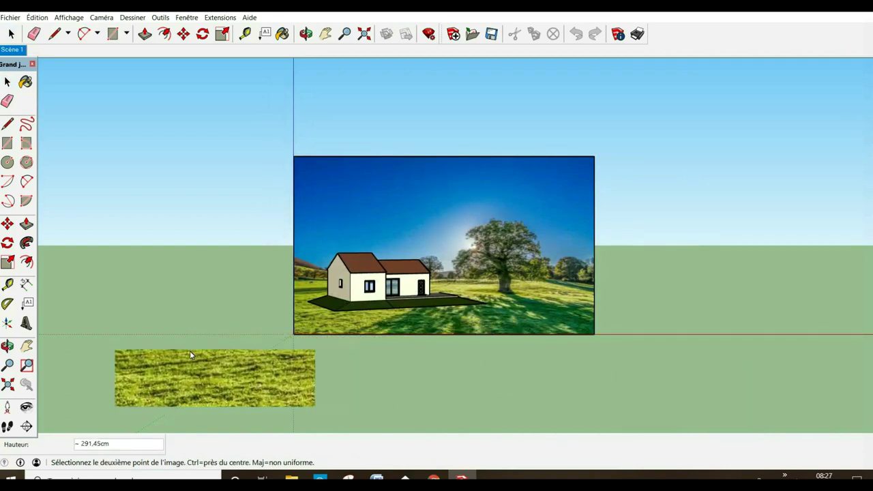
pyautogui.click(191, 352)
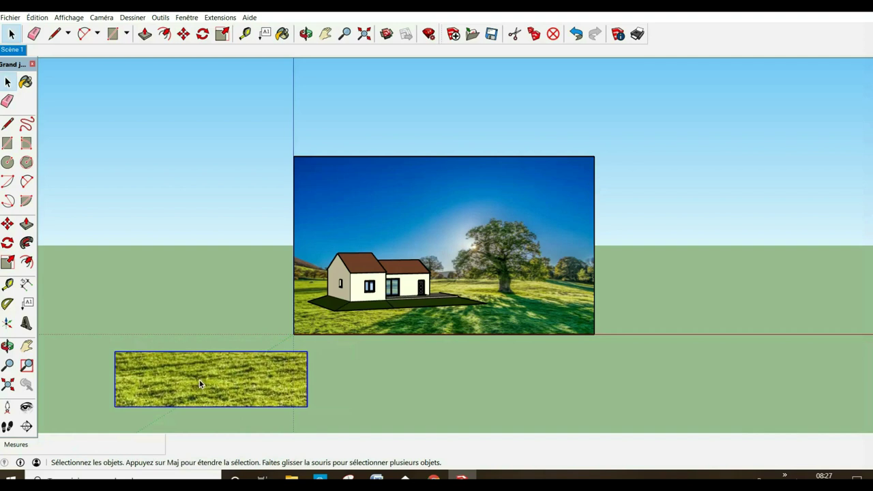
# - Explode the imported grass image and sample its Couleurs du pré material for painting
pyautogui.rightClick(198, 381)
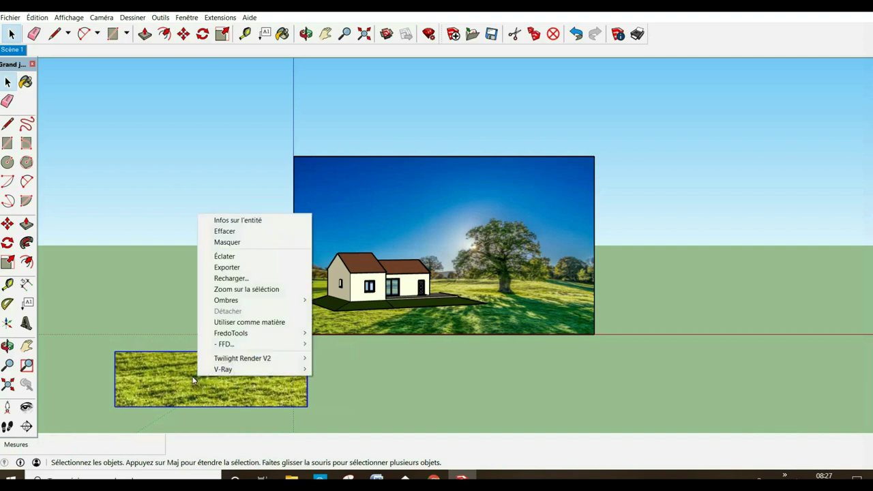
pyautogui.click(245, 258)
pyautogui.click(188, 301)
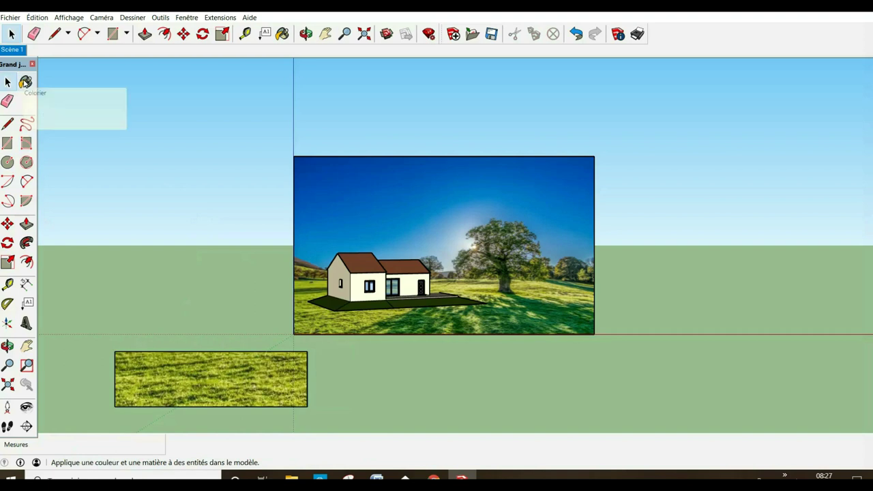
pyautogui.click(25, 82)
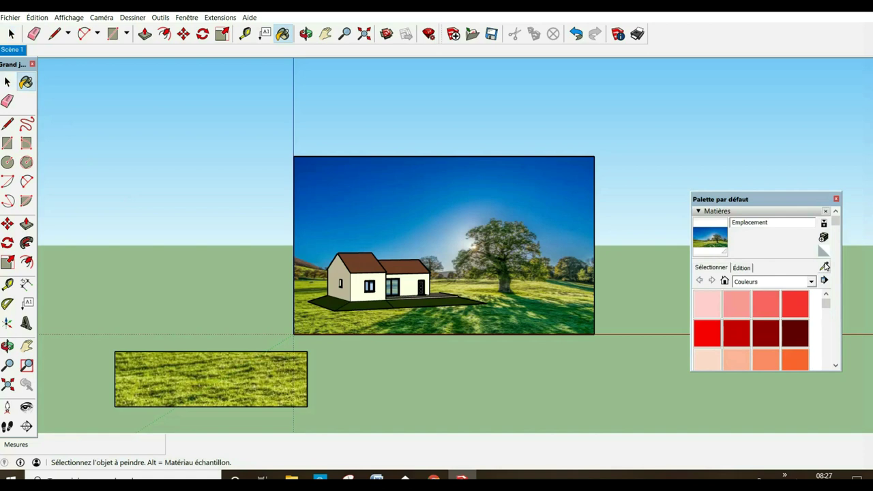
pyautogui.click(825, 266)
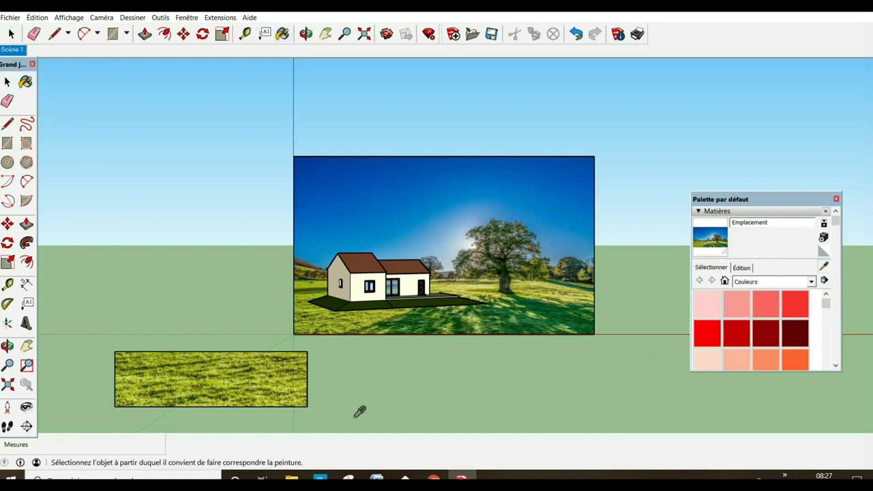
pyautogui.click(249, 374)
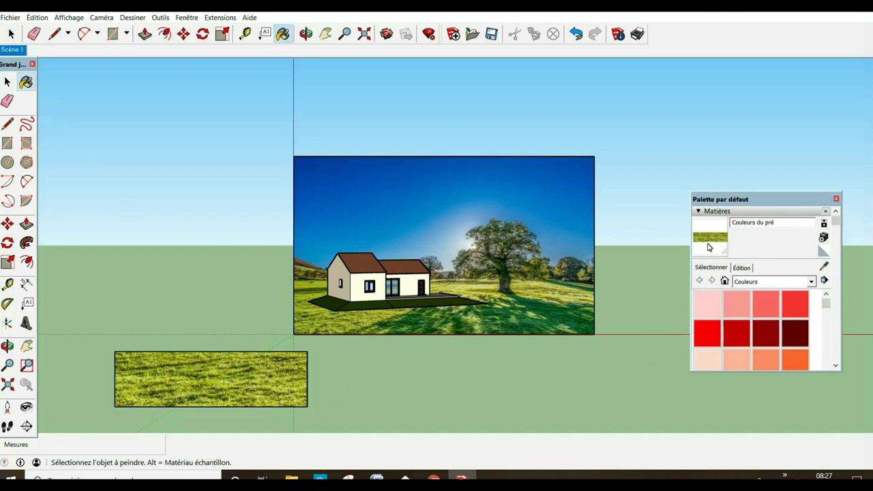
# - Paint the sloped ground faces in front of the house's gabled wing and along its side wall with Couleurs du pré
pyautogui.scroll(2, 392, 331)
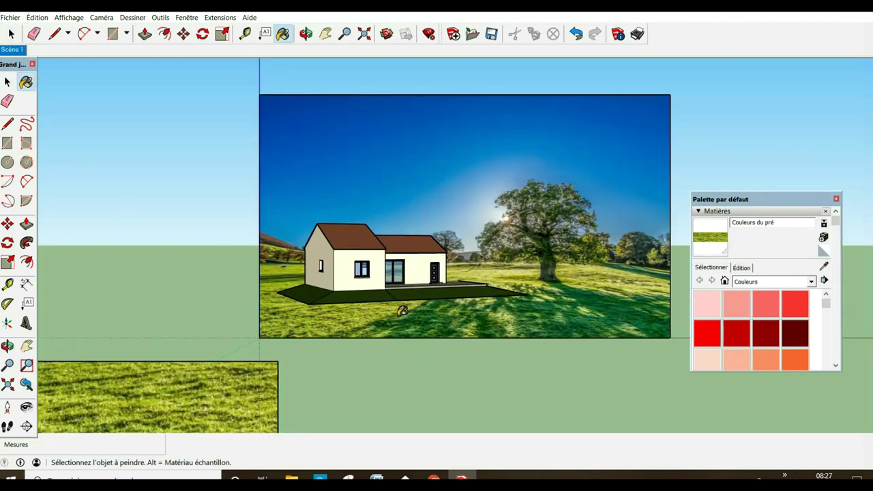
pyautogui.scroll(1, 402, 310)
pyautogui.click(8, 82)
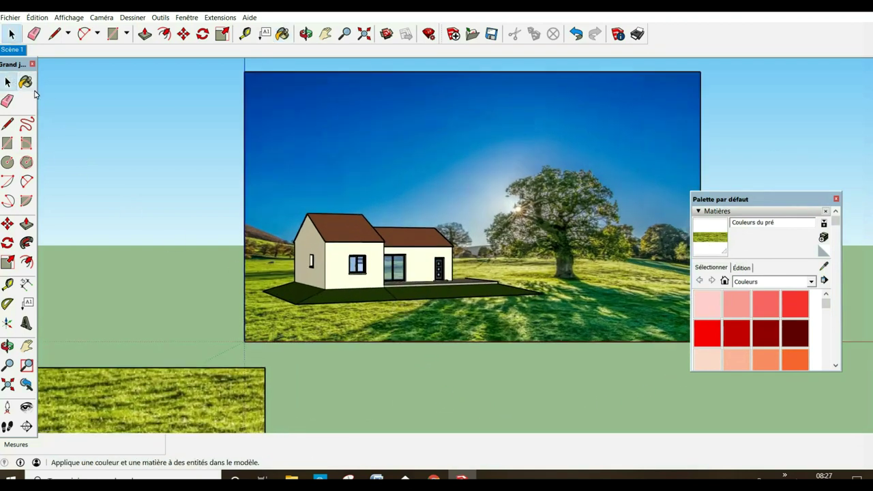
pyautogui.click(350, 280)
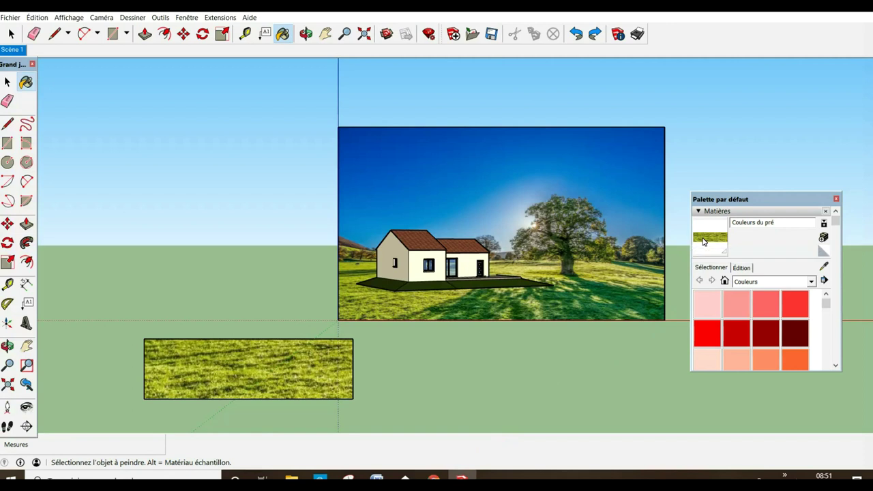
pyautogui.scroll(3, 454, 301)
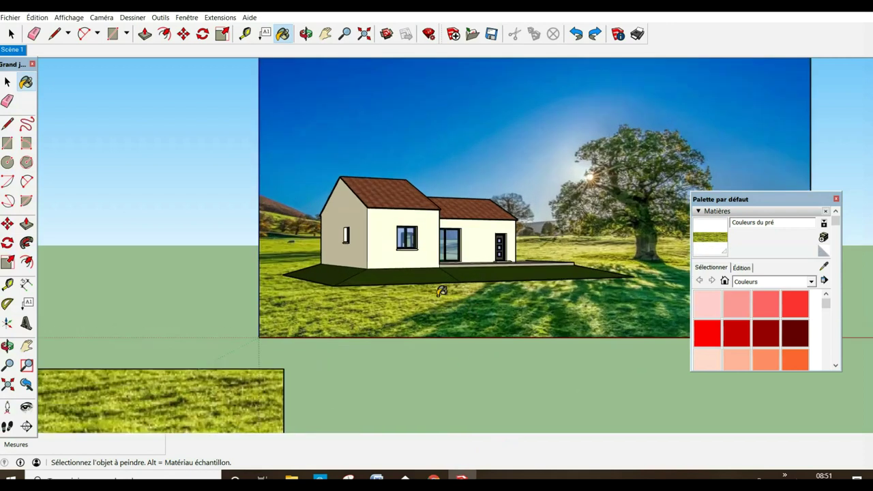
pyautogui.scroll(5, 423, 295)
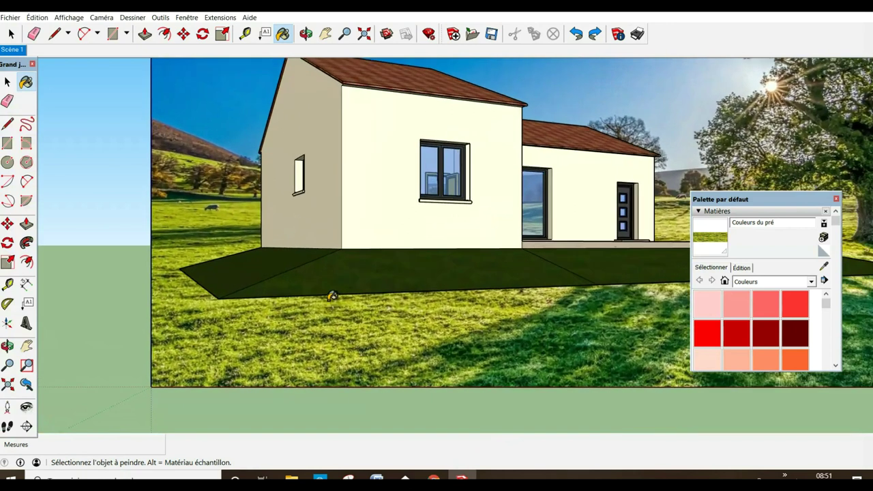
pyautogui.scroll(2, 333, 297)
pyautogui.click(387, 273)
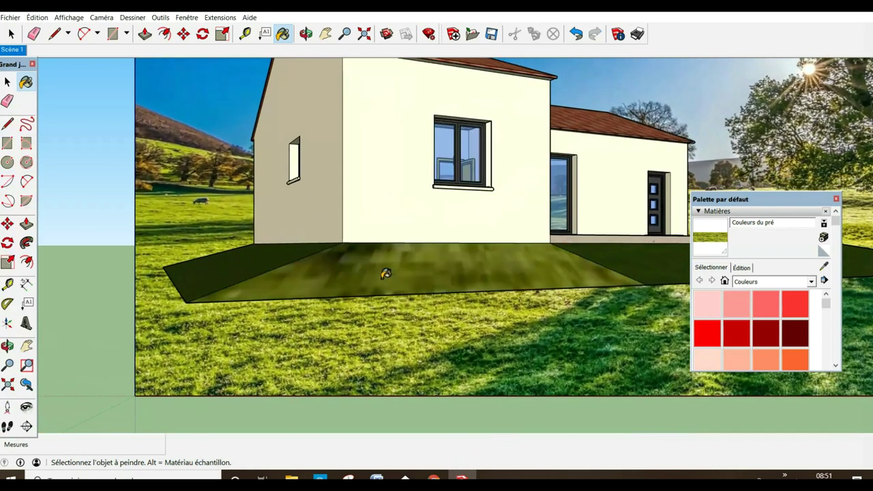
pyautogui.click(276, 267)
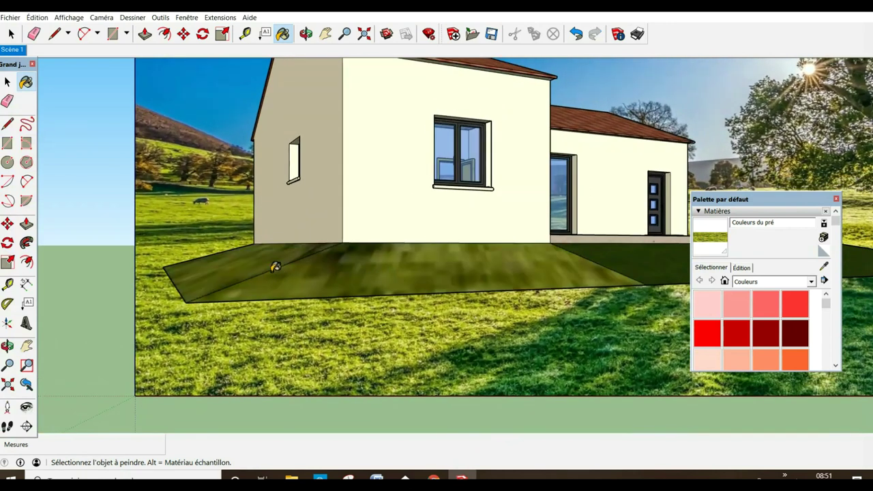
# - Paint the remaining sloped ground faces around the terrace with Couleurs du pré and return to the Scène 1 view
pyautogui.click(629, 263)
pyautogui.scroll(-5, 629, 264)
pyautogui.moveTo(629, 267)
pyautogui.mouseDown(button='middle')
pyautogui.moveTo(633, 276)
pyautogui.moveTo(322, 296)
pyautogui.mouseUp(button='middle')
pyautogui.click(571, 345)
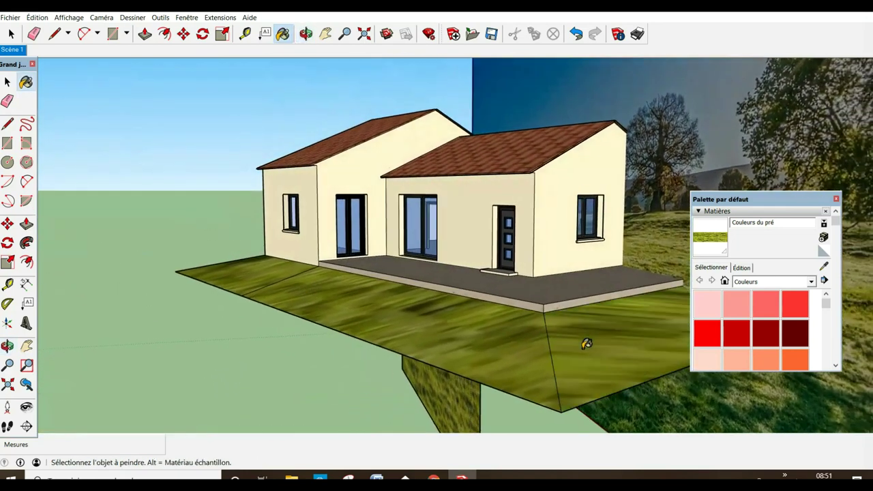
pyautogui.click(14, 49)
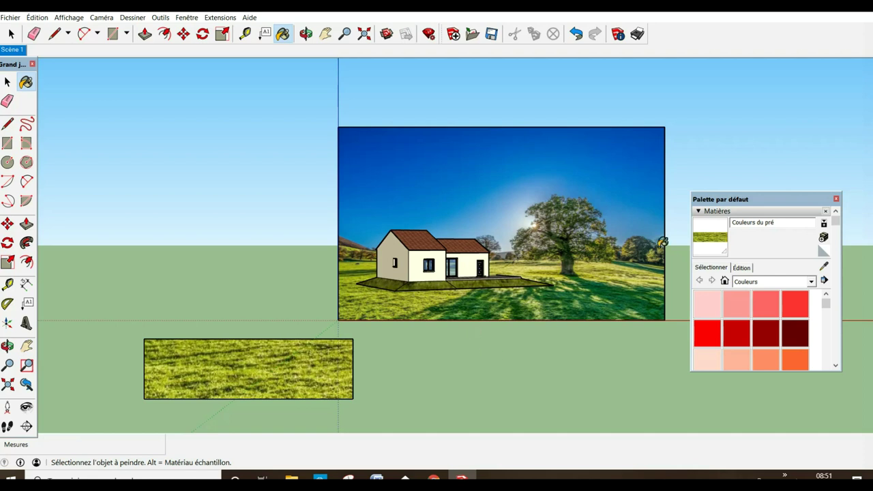
pyautogui.scroll(5, 481, 285)
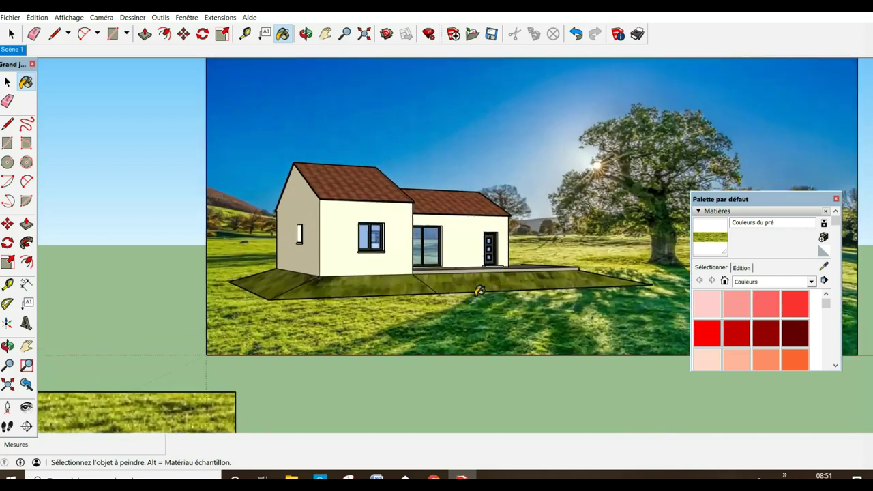